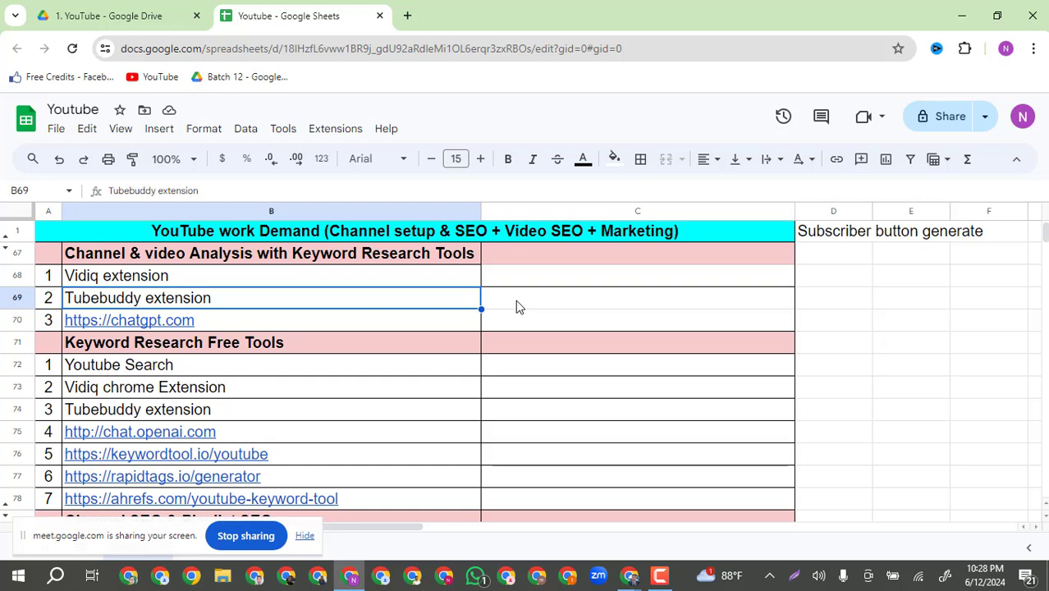
- Open a new browser tab, search Google for "web store" and go to the Chrome Web Store
left_click(408, 16)
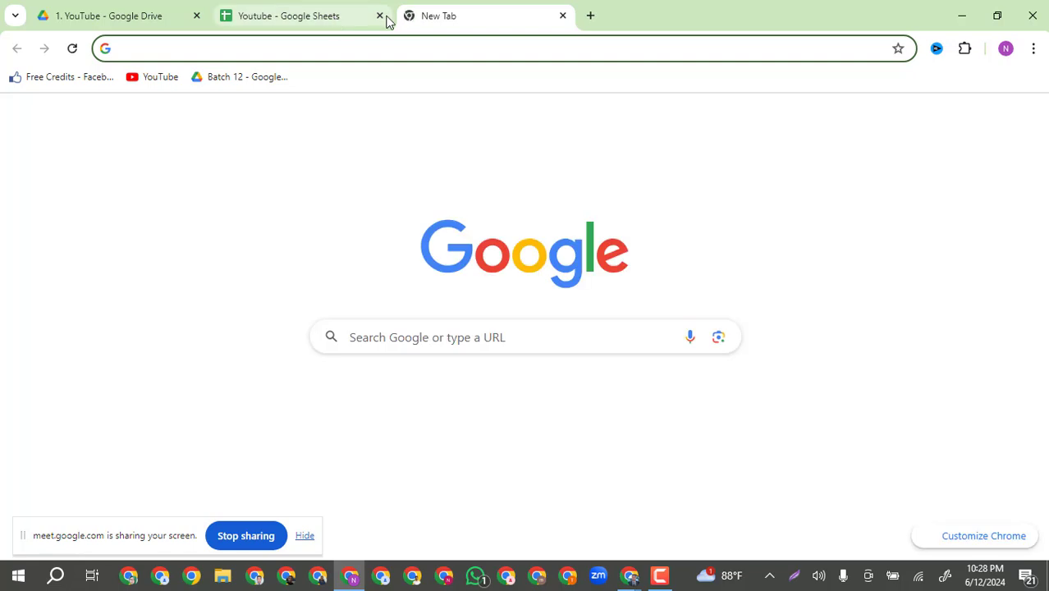
left_click(386, 18)
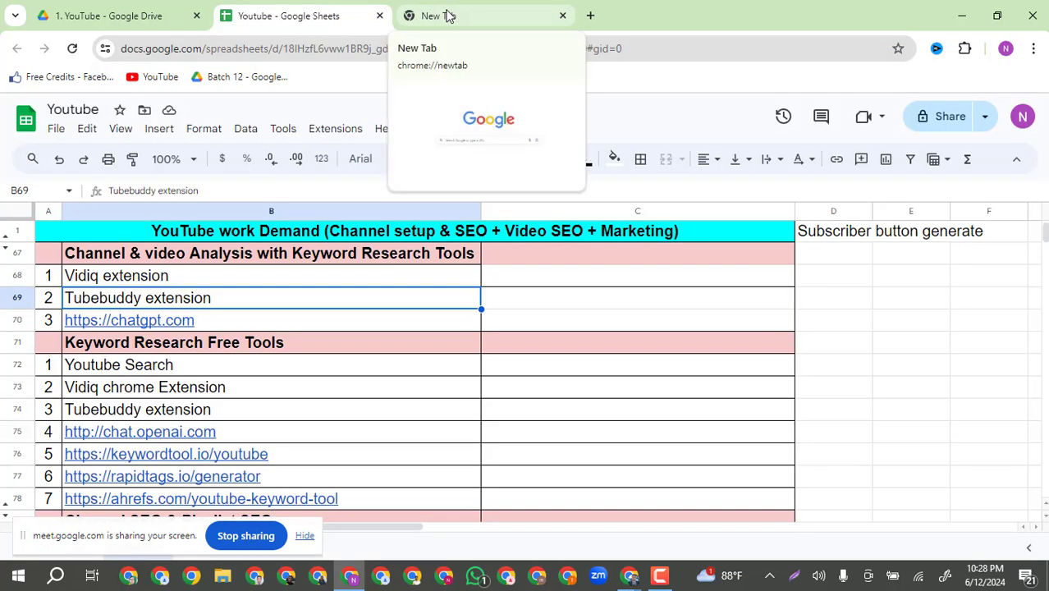
left_click(450, 17)
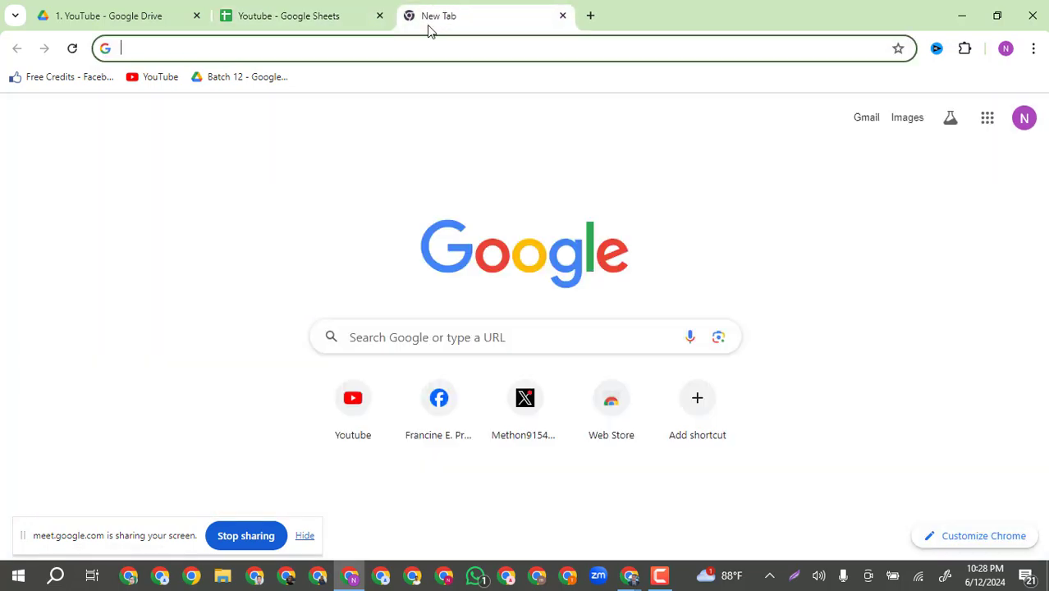
left_click(251, 47)
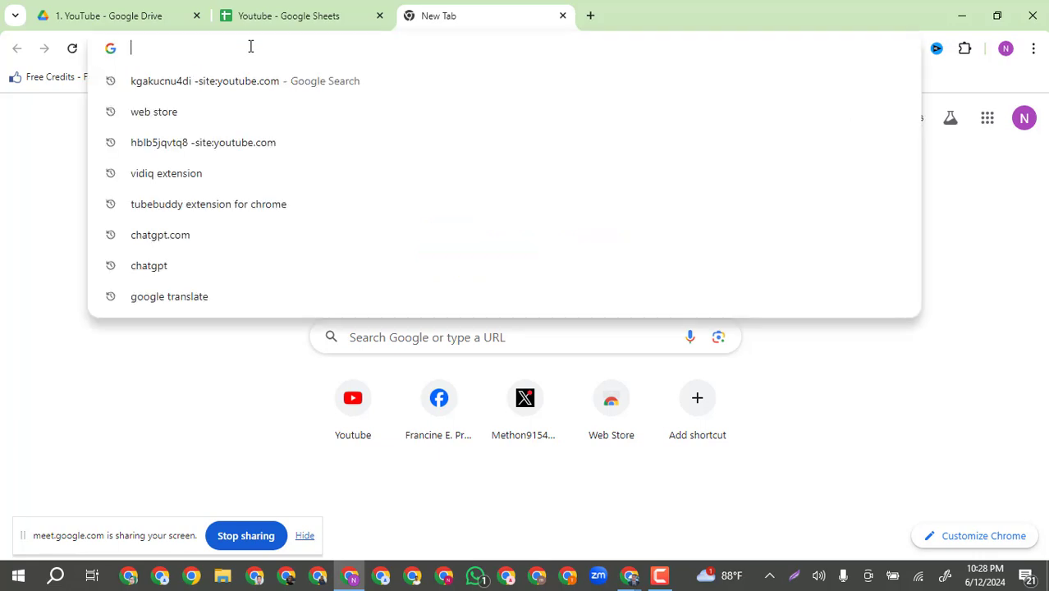
type("we")
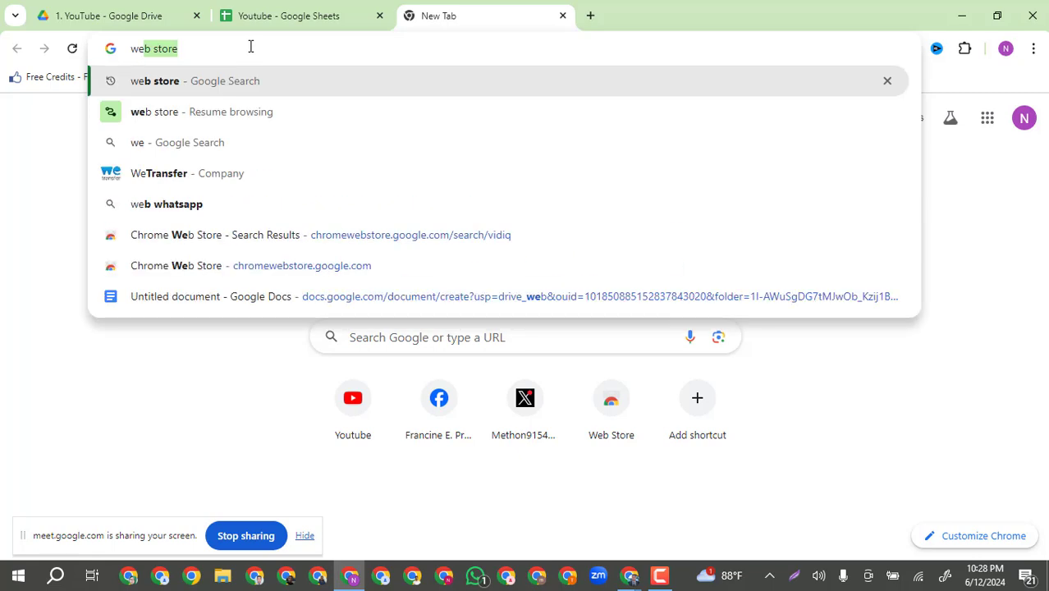
key("Return")
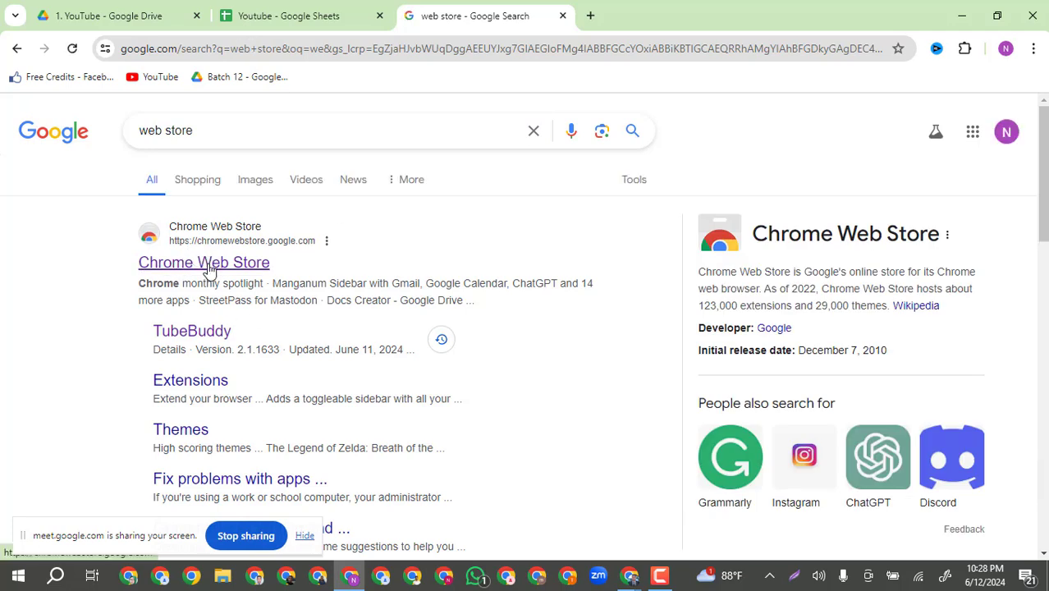
left_click(210, 271)
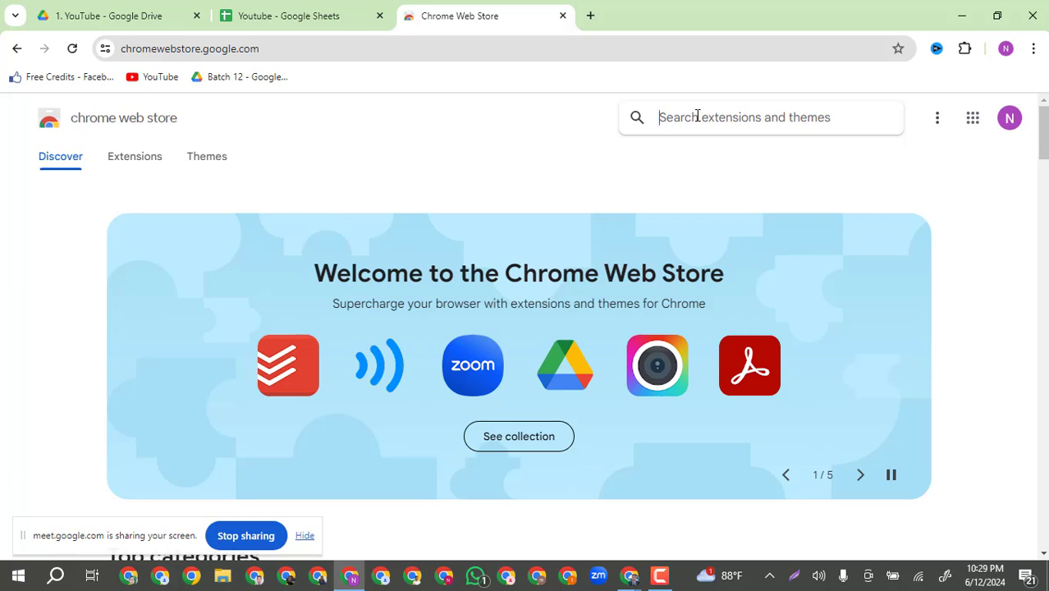
- Search the Chrome Web Store for "tubebuddy" and add the TubeBuddy extension to Chrome
type("tube")
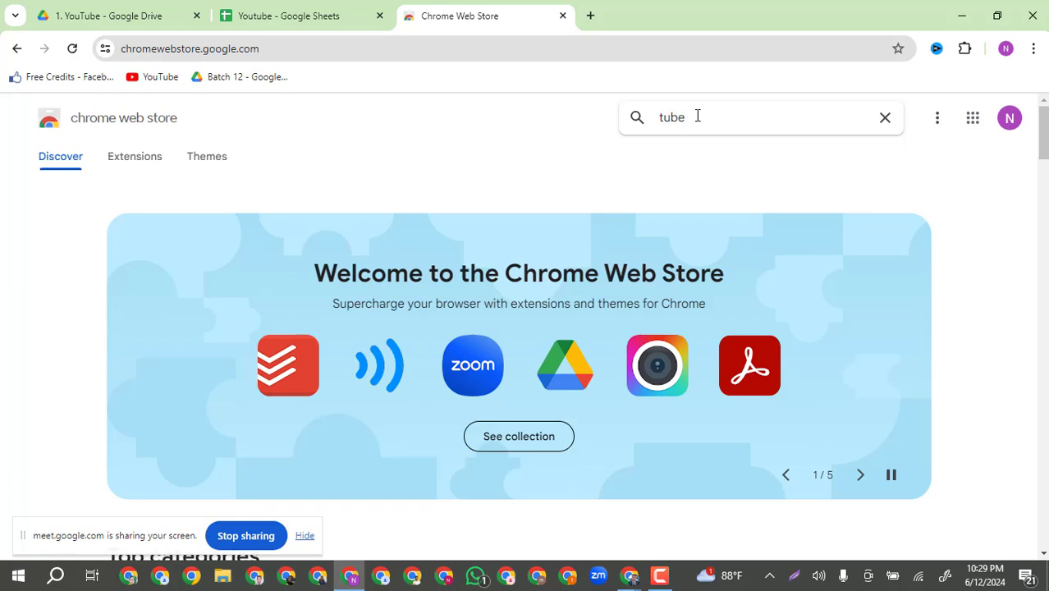
type("bu")
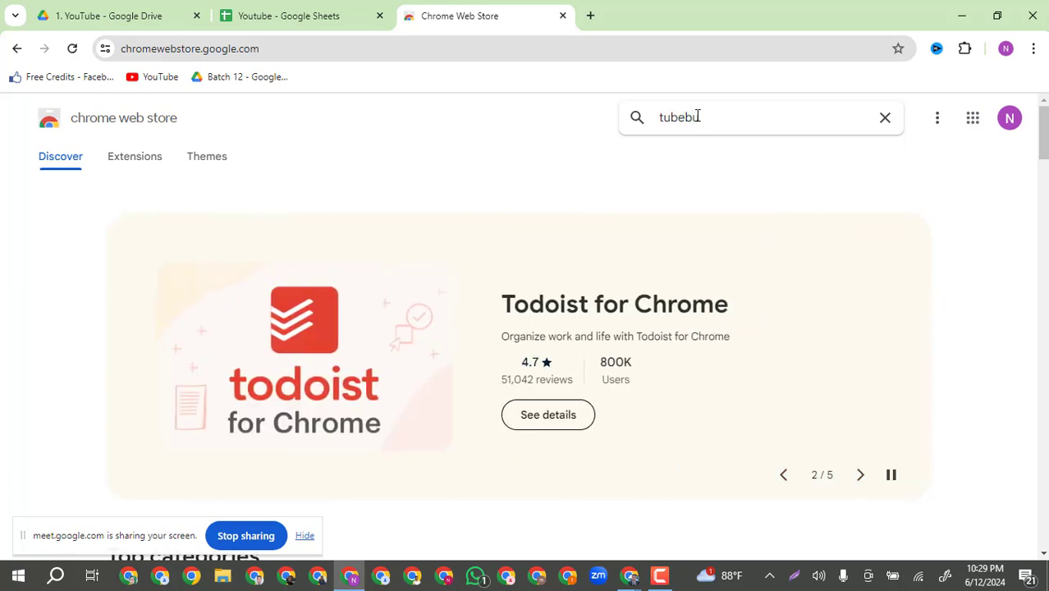
type("ddy")
key("Return")
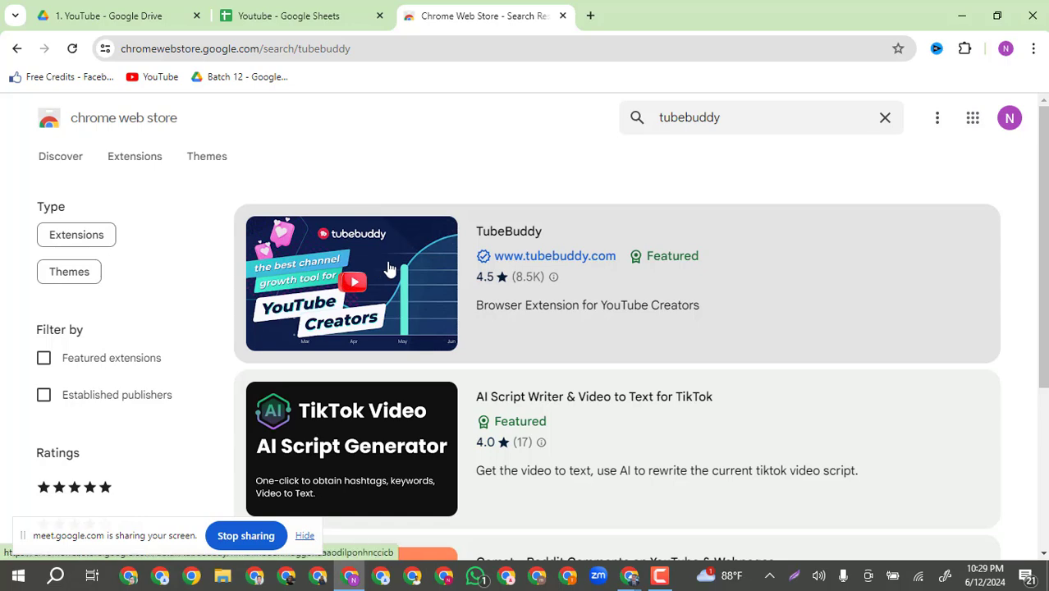
left_click(389, 271)
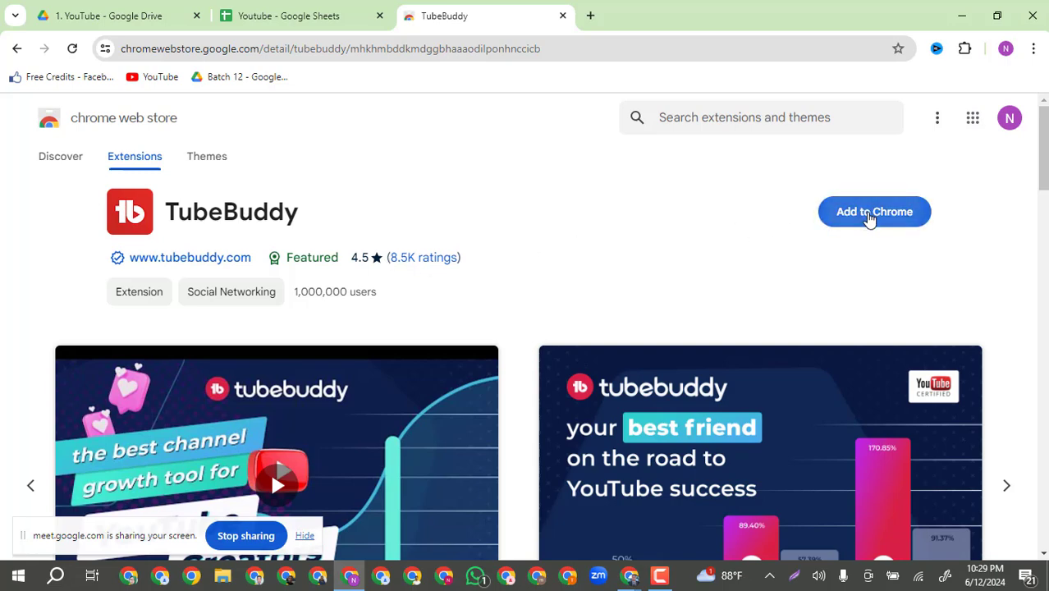
left_click(871, 220)
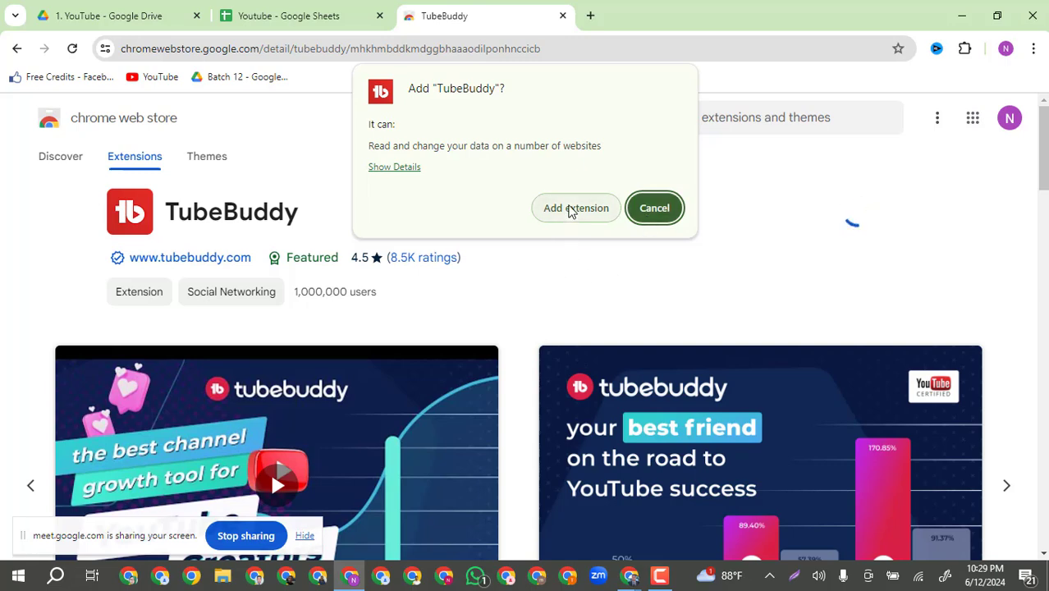
left_click(573, 211)
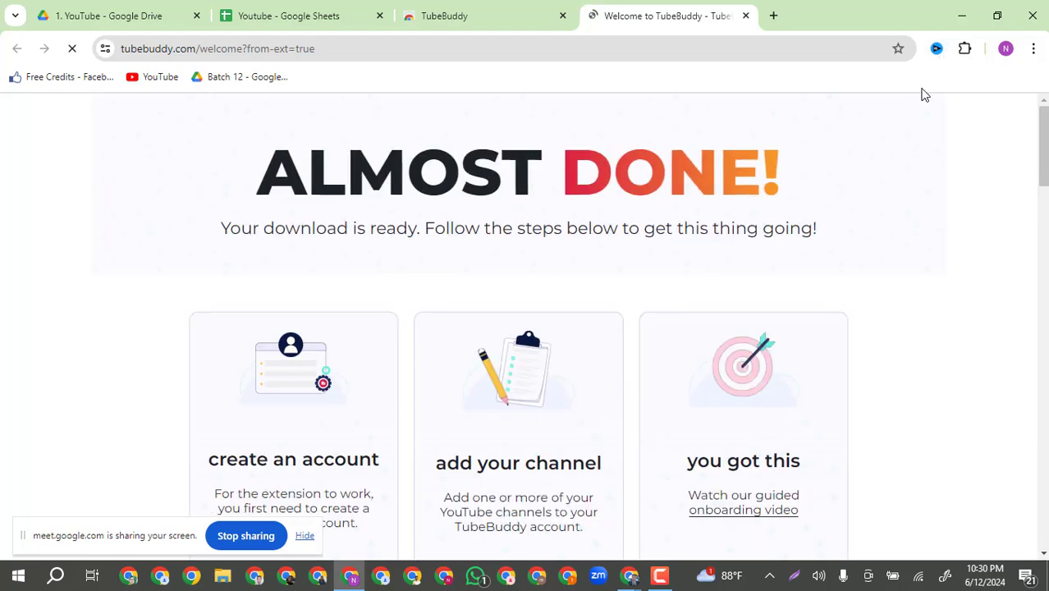
- Pin the TubeBuddy extension to the browser, and close its welcome page and Chrome Web Store page
left_click(965, 53)
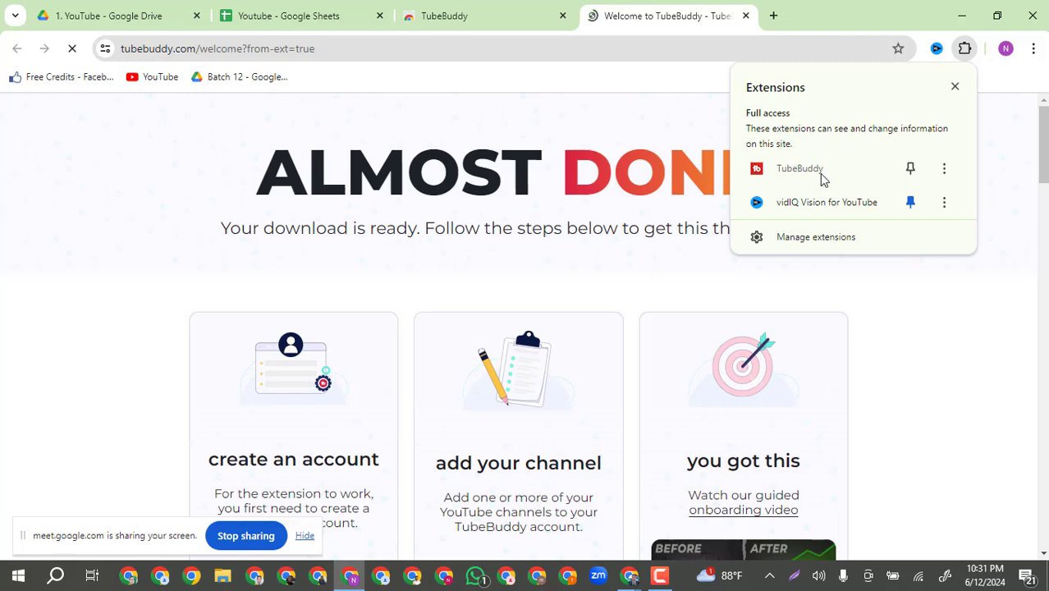
left_click(913, 171)
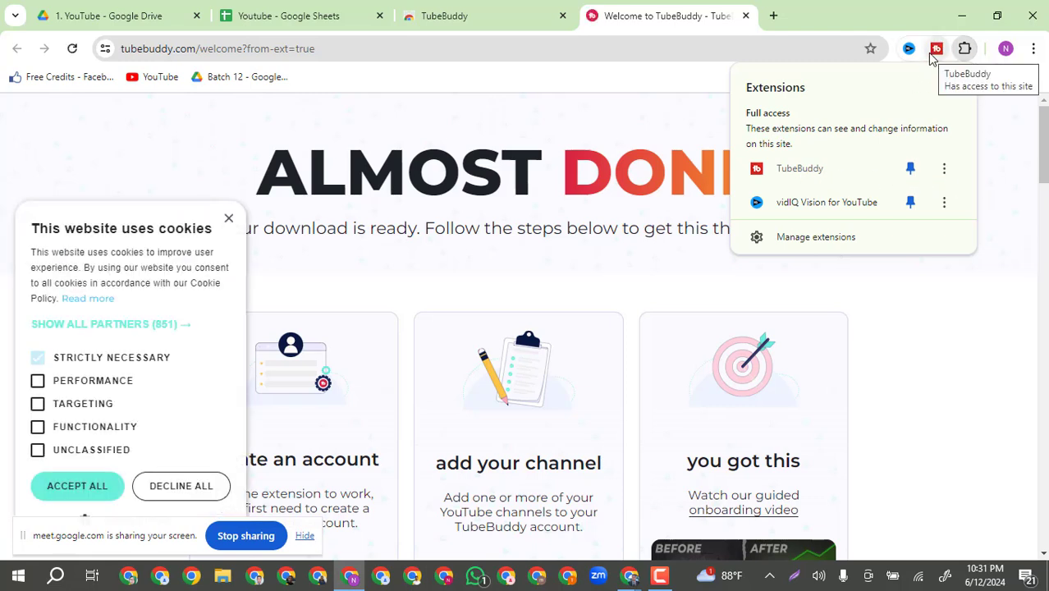
left_click(747, 15)
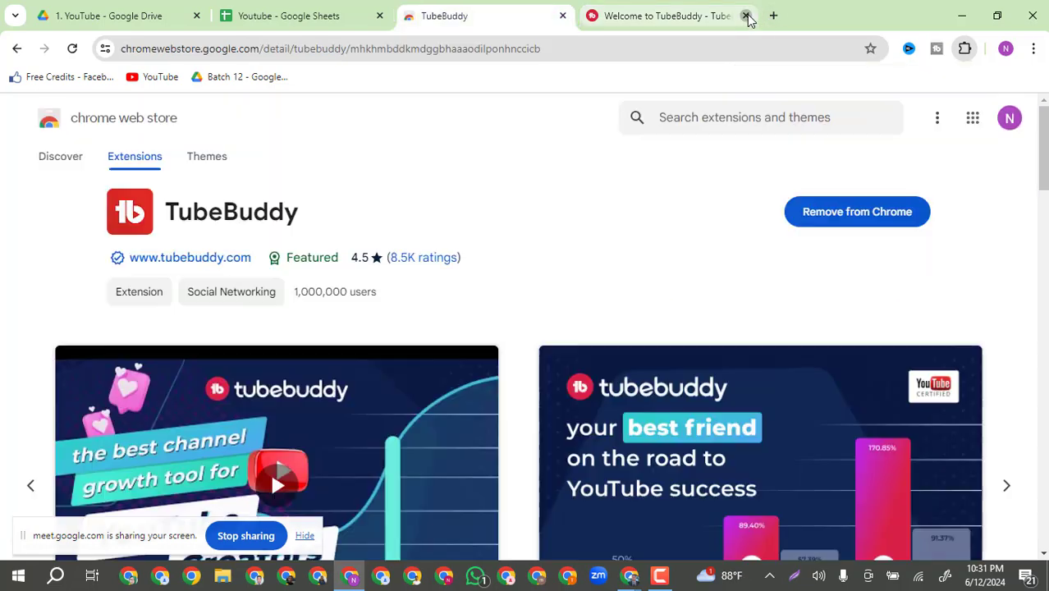
left_click(561, 16)
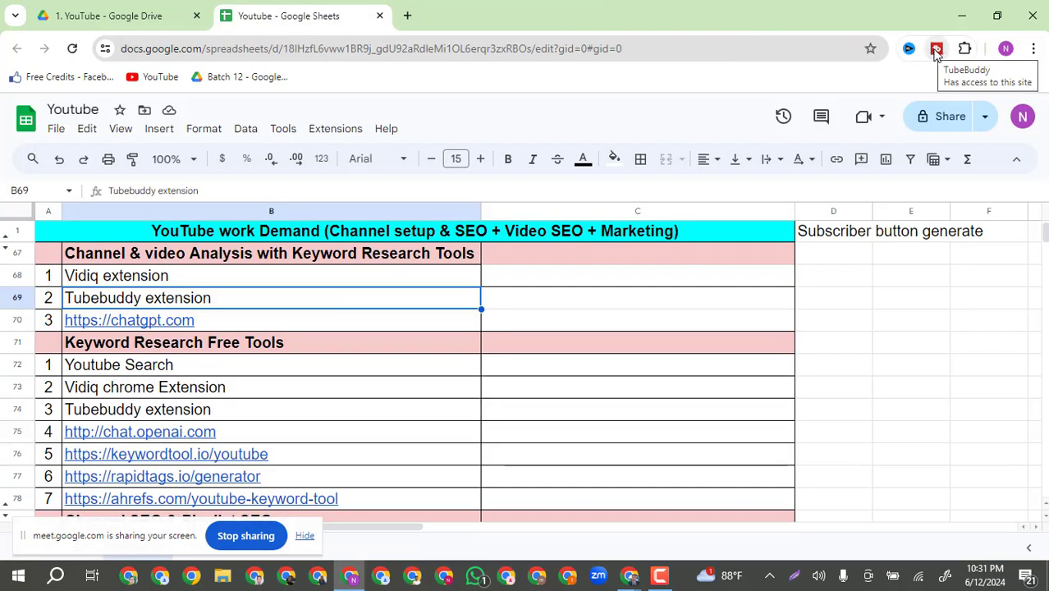
- Open YouTube in a new tab, open the video "digital marketing success plan for paid course" and pause it
left_click(408, 15)
left_click(152, 77)
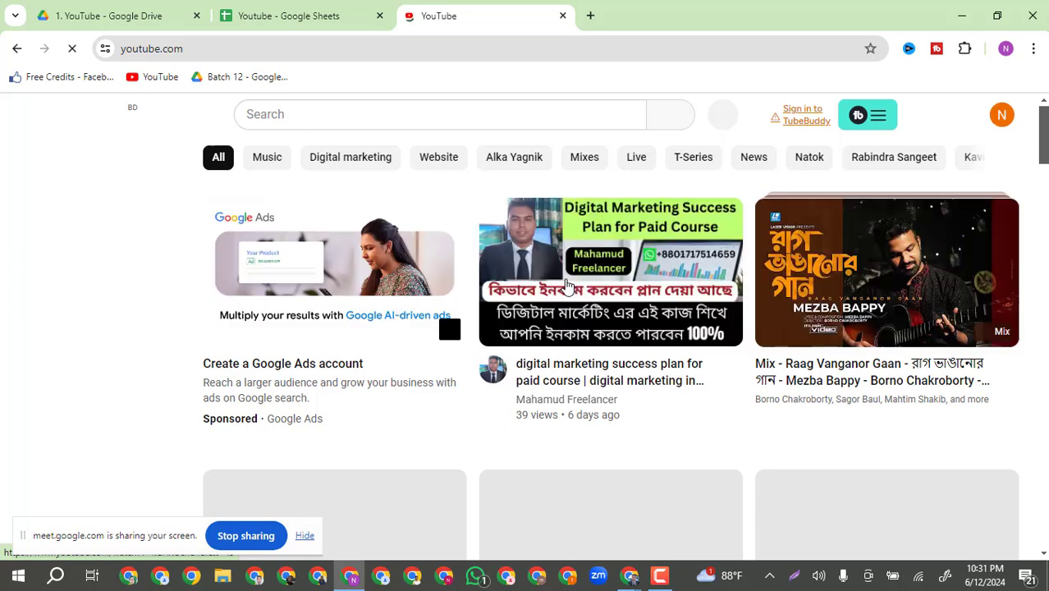
left_click(582, 294)
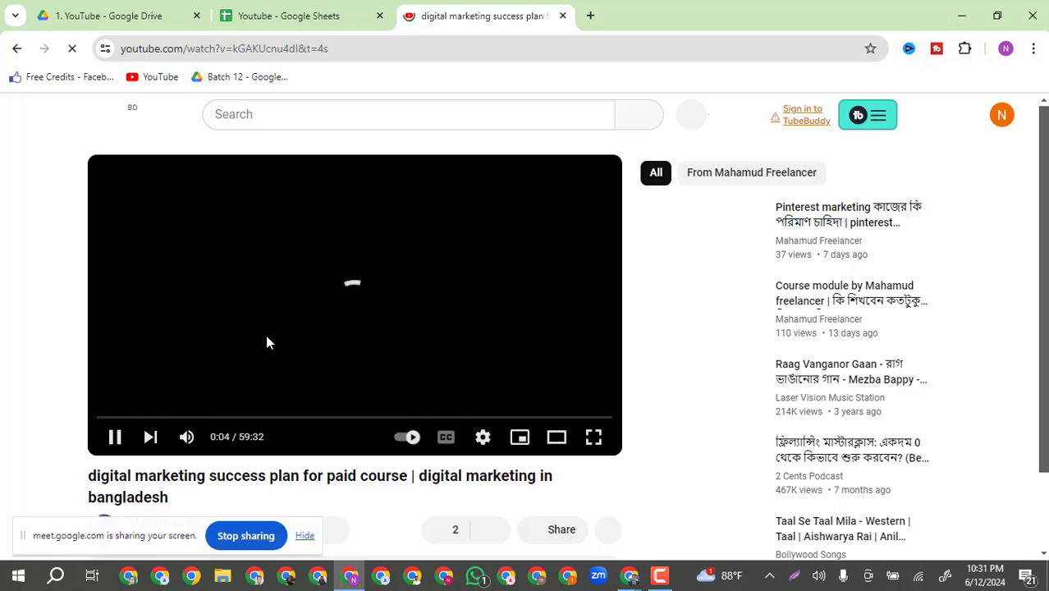
left_click(114, 440)
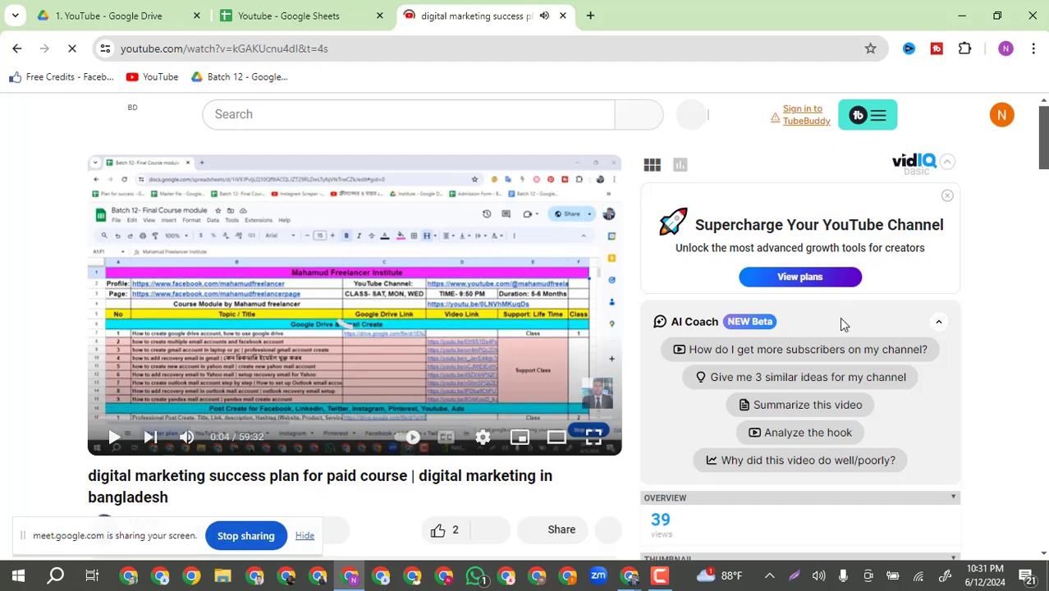
- Examine the vidIQ analysis beside the video, including the thumbnail, social, SEO, optimization checklist and video tags sections
scroll(841, 324, "down", 10)
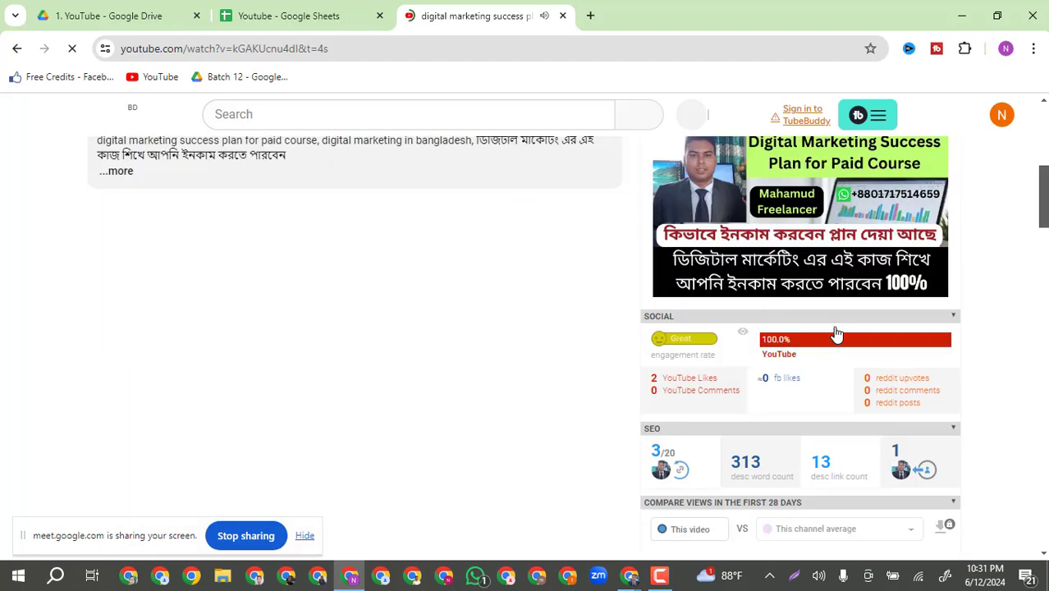
scroll(805, 351, "down", 3)
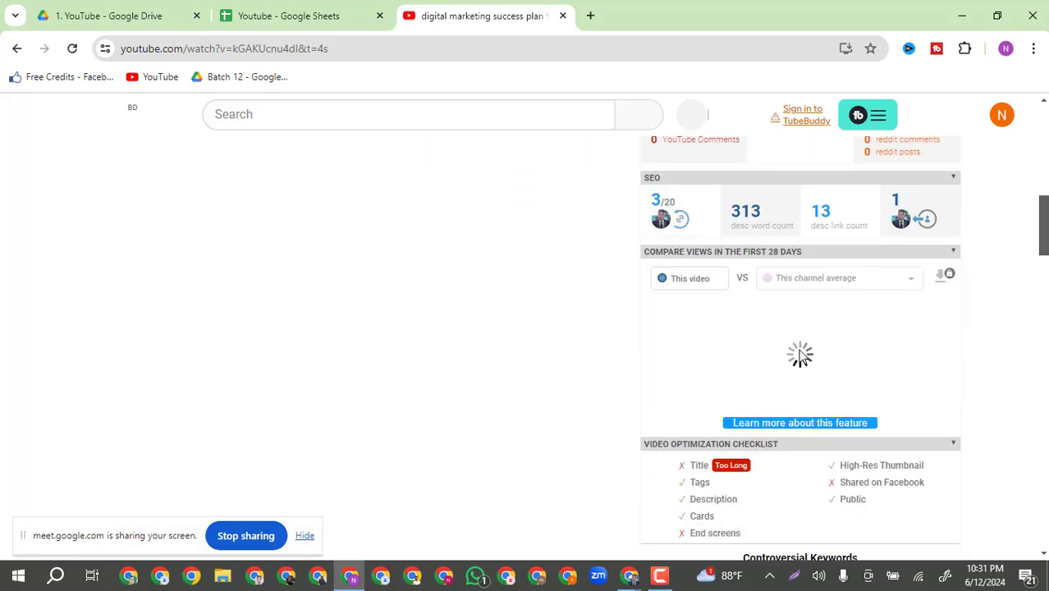
scroll(804, 328, "down", 3)
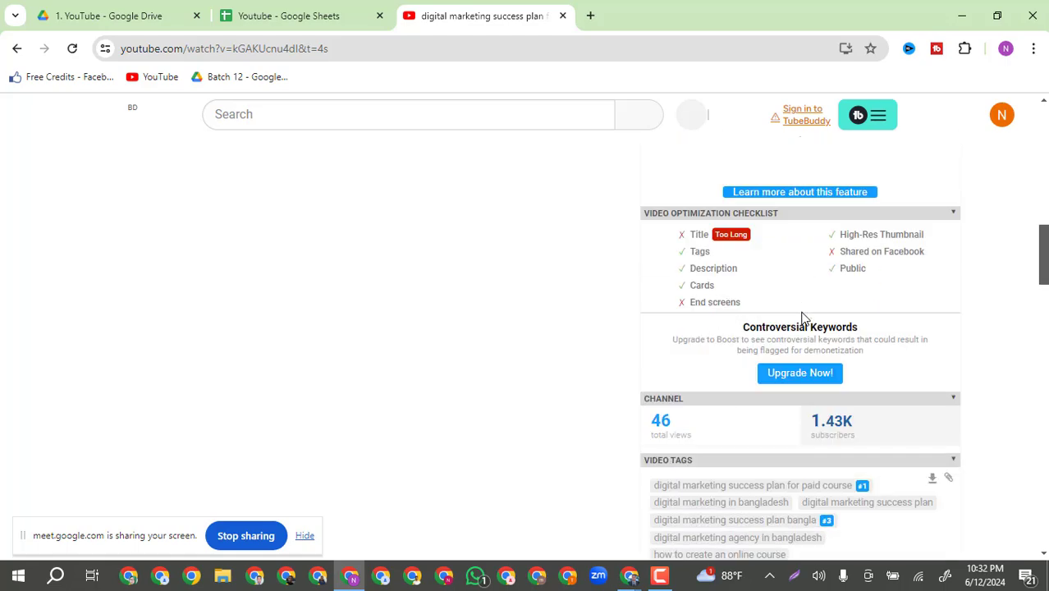
scroll(805, 318, "down", 10)
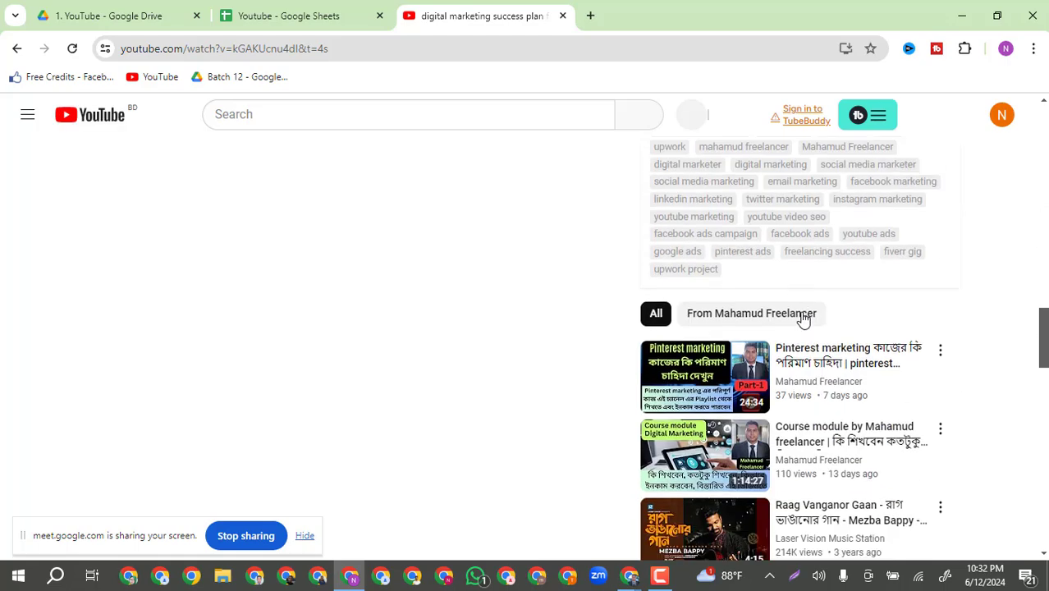
scroll(803, 319, "up", 15)
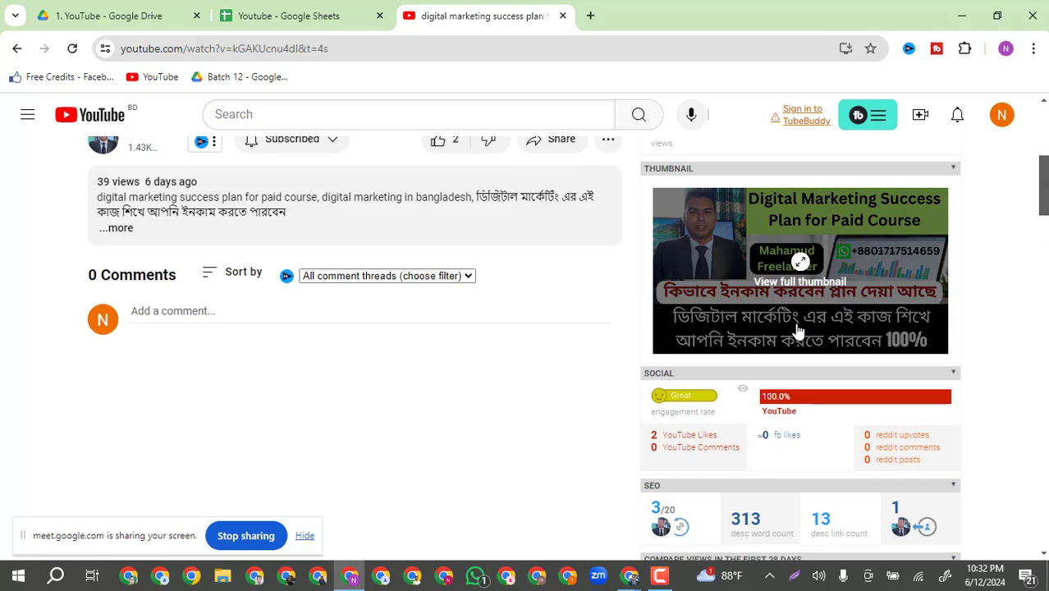
scroll(796, 330, "down", 6)
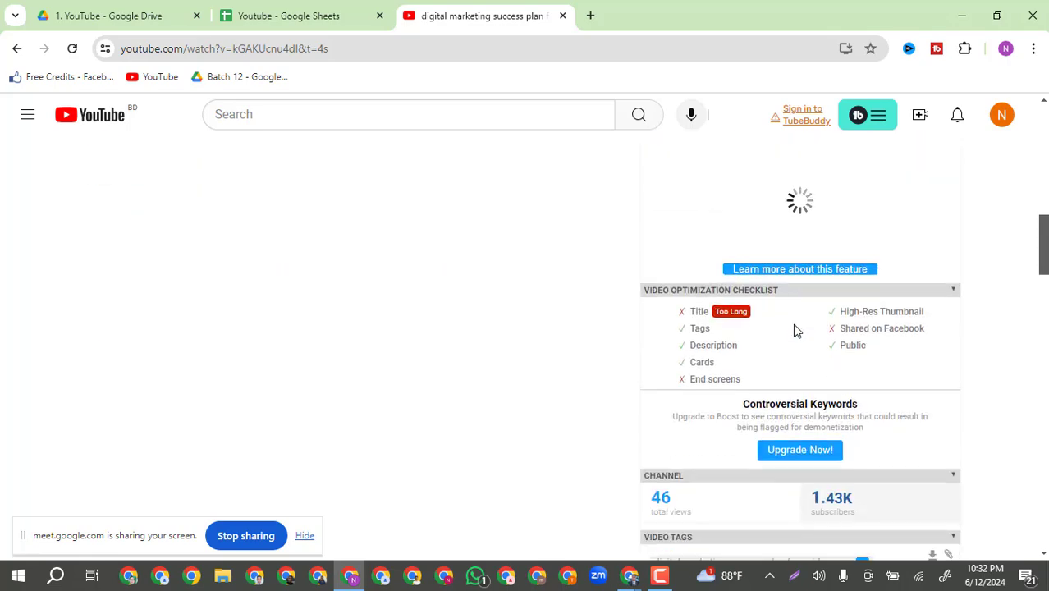
scroll(793, 324, "down", 3)
scroll(792, 324, "up", 9)
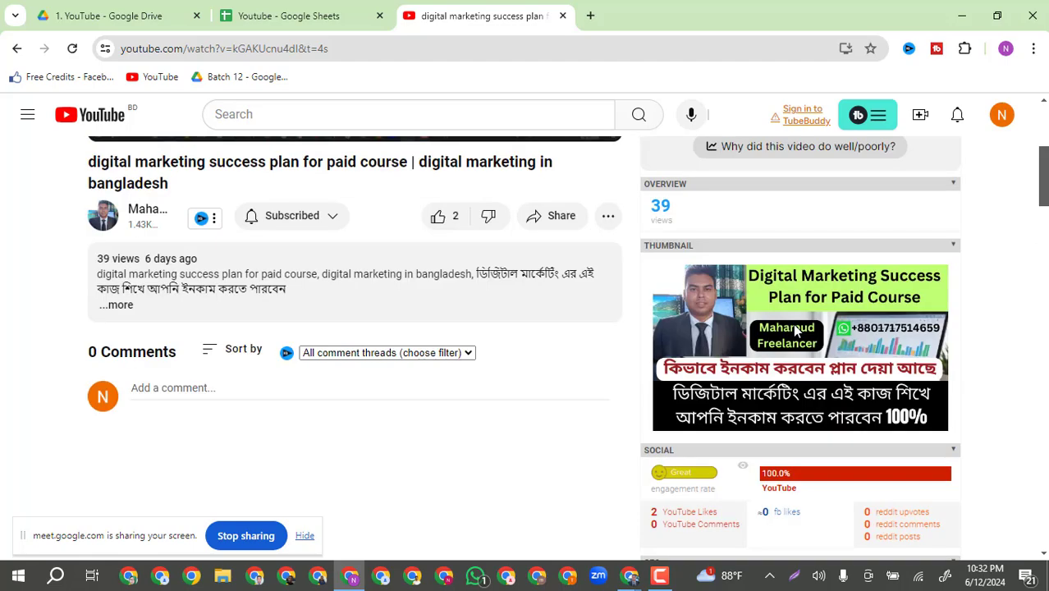
right_click(941, 52)
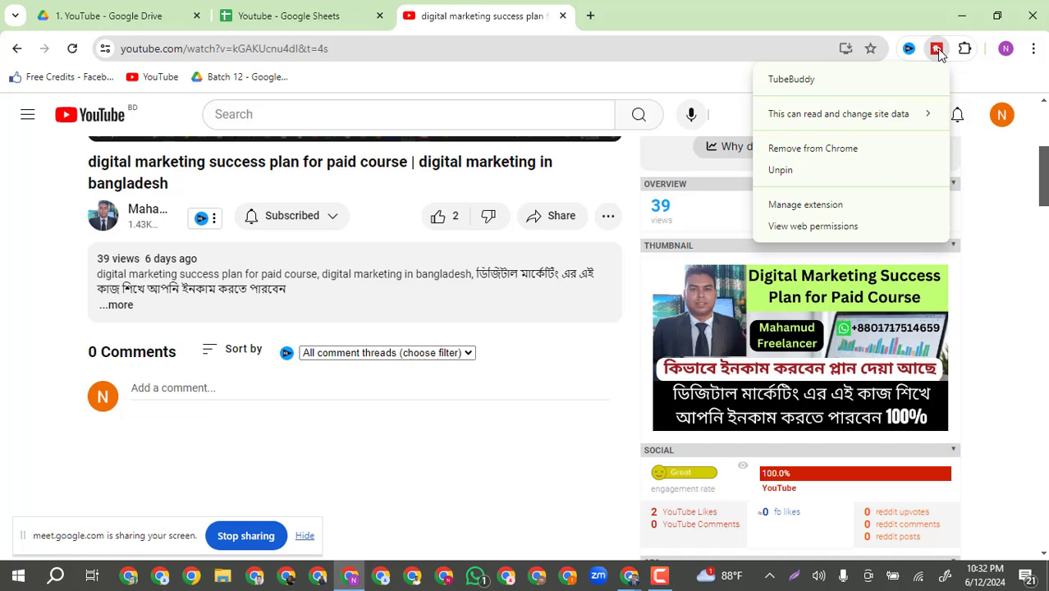
left_click(965, 48)
left_click(964, 49)
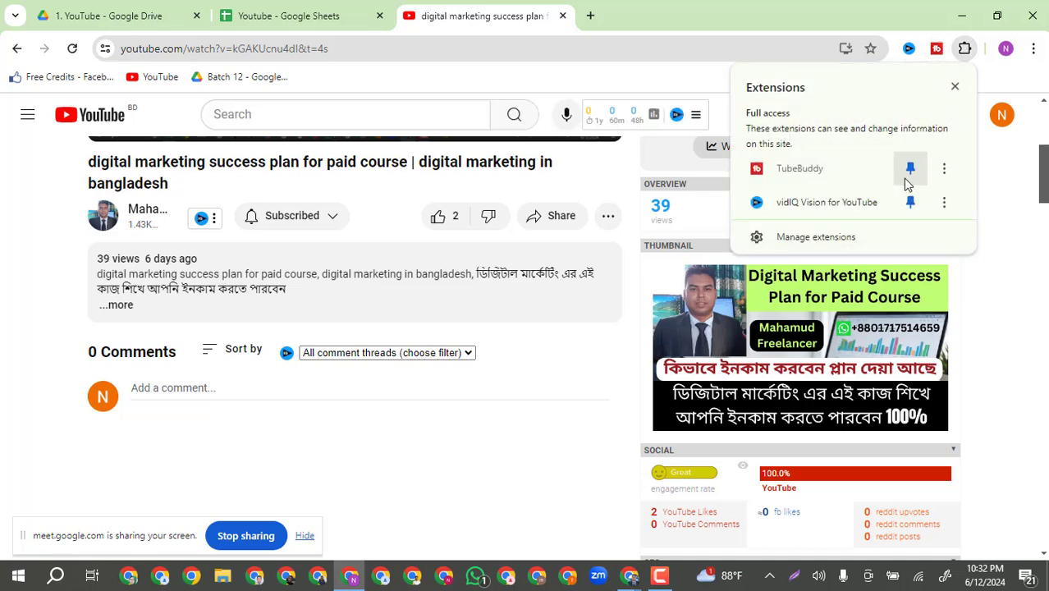
left_click(840, 29)
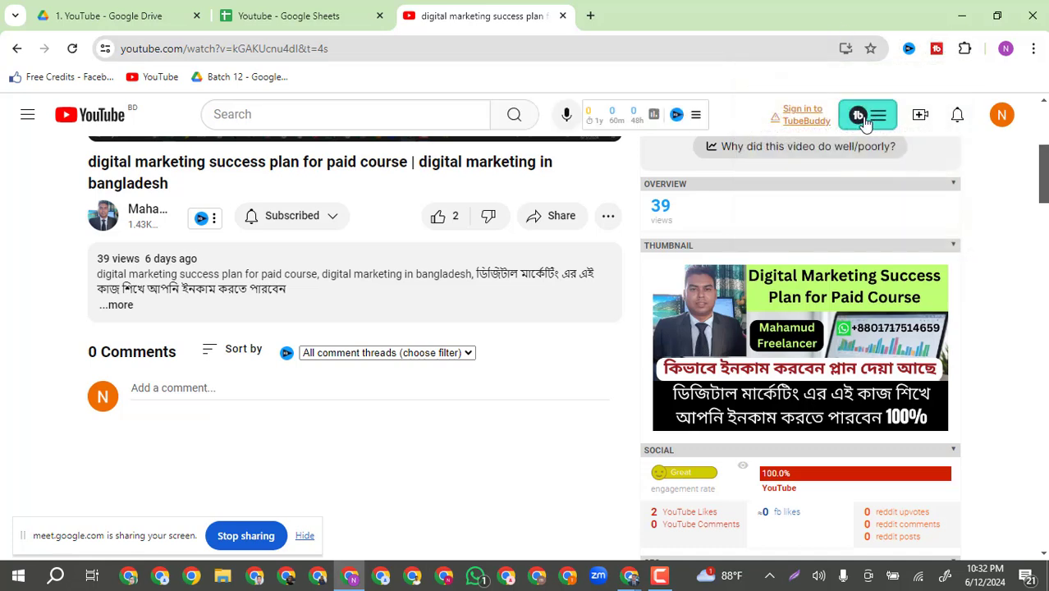
- Start the TubeBuddy sign-in with YouTube, opting to subscribe to the TubeBuddy Channel, and continue with the listed Google account
left_click(860, 117)
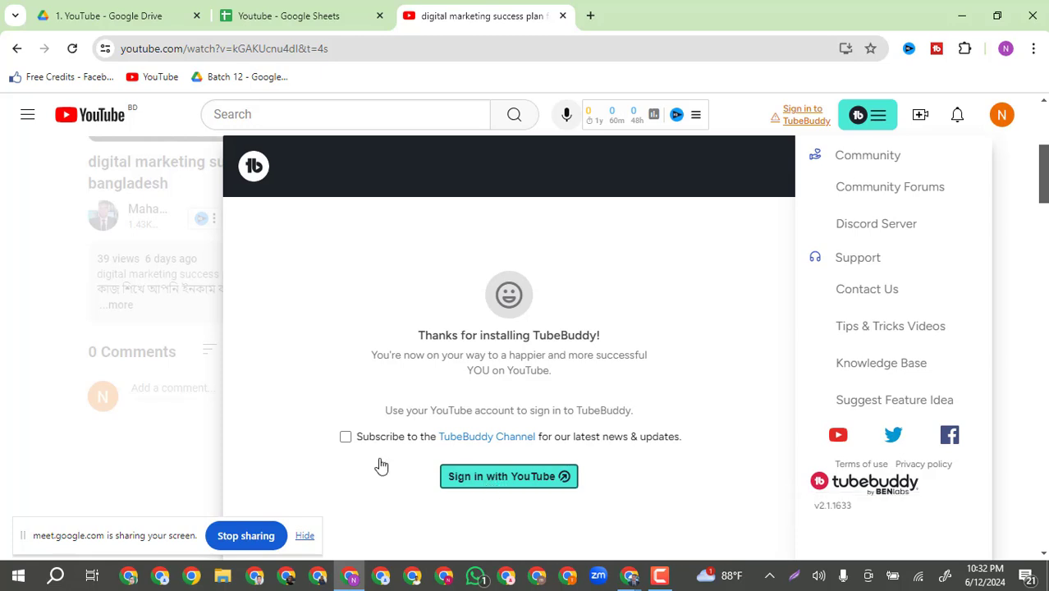
left_click(345, 437)
left_click(497, 478)
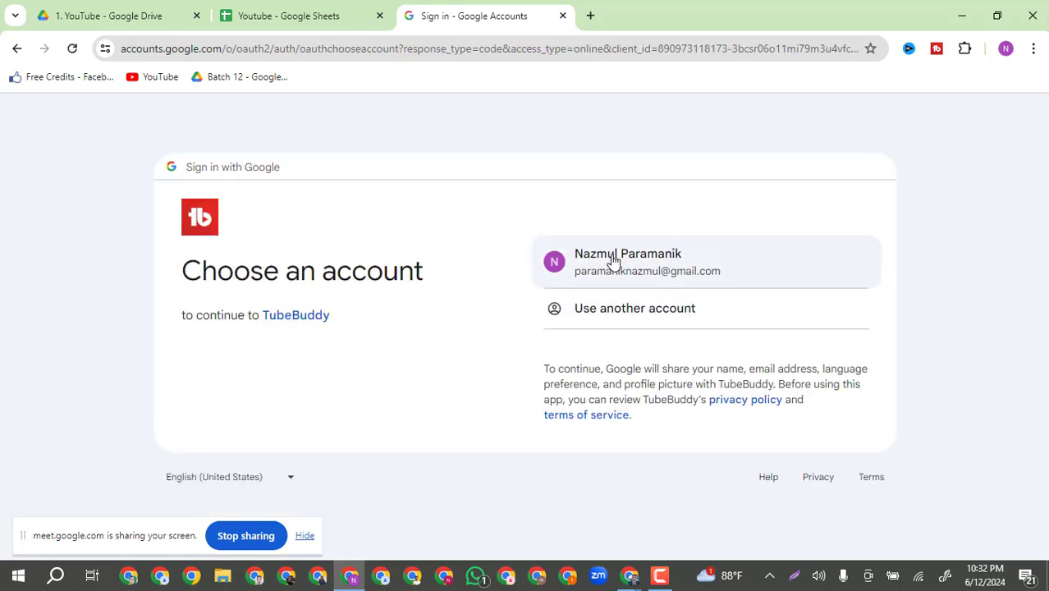
left_click(613, 261)
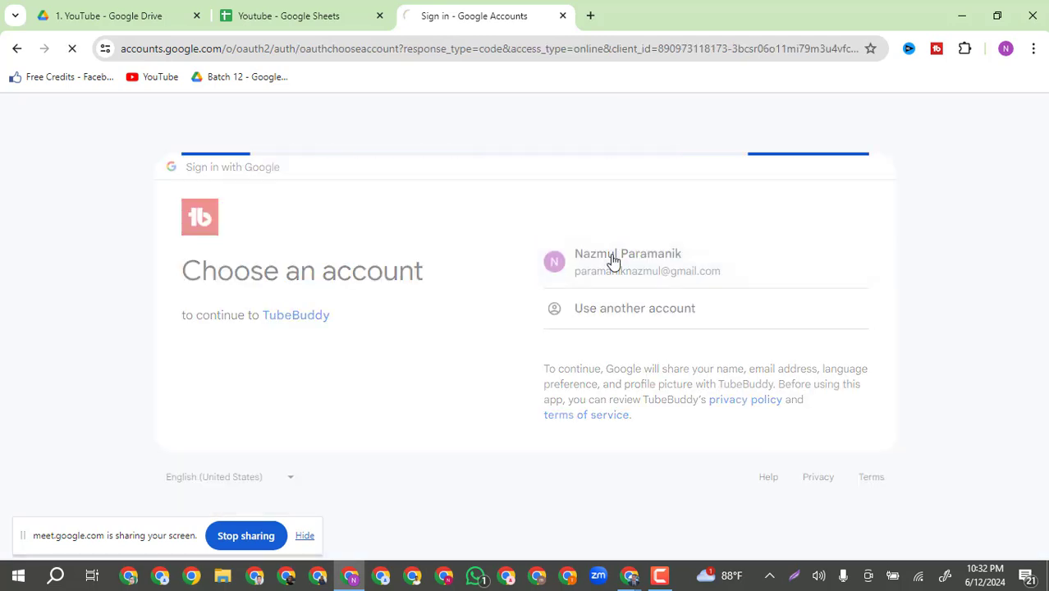
left_click(658, 419)
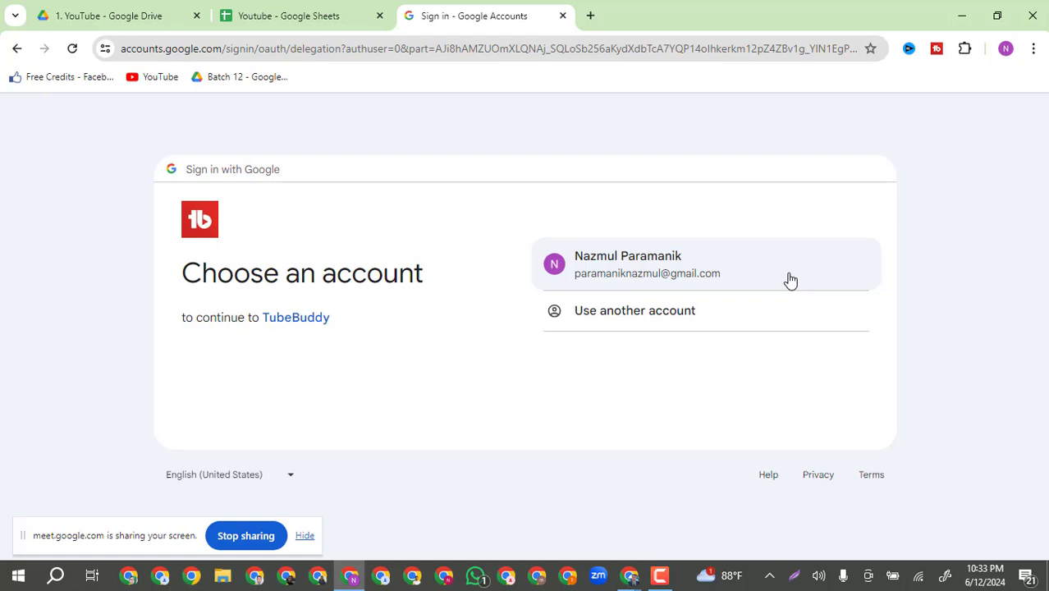
- Choose the listed Google account for the second TubeBuddy authorization and allow the requested YouTube access
left_click(602, 277)
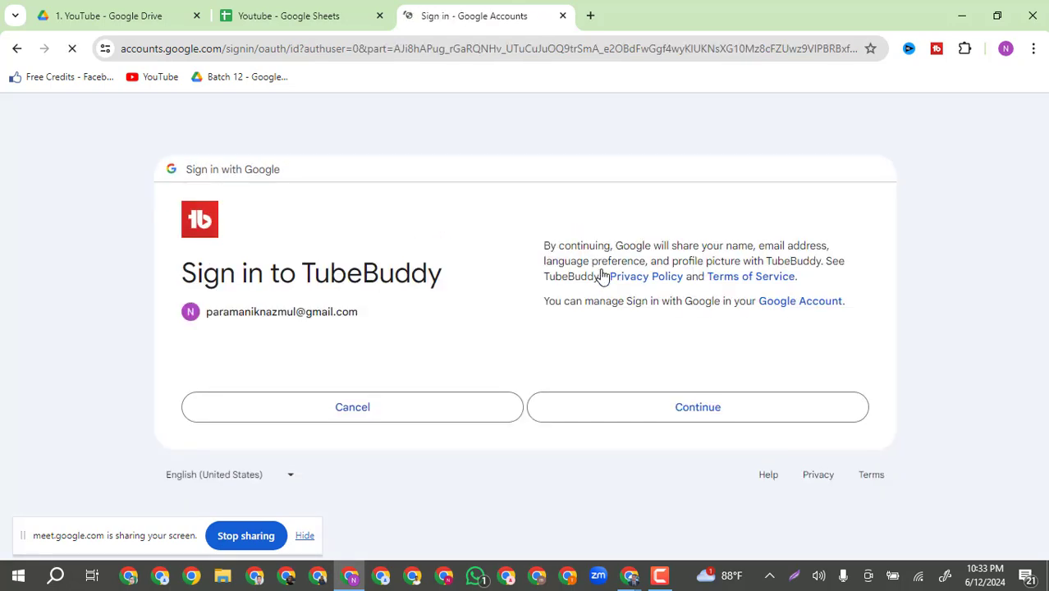
left_click(690, 409)
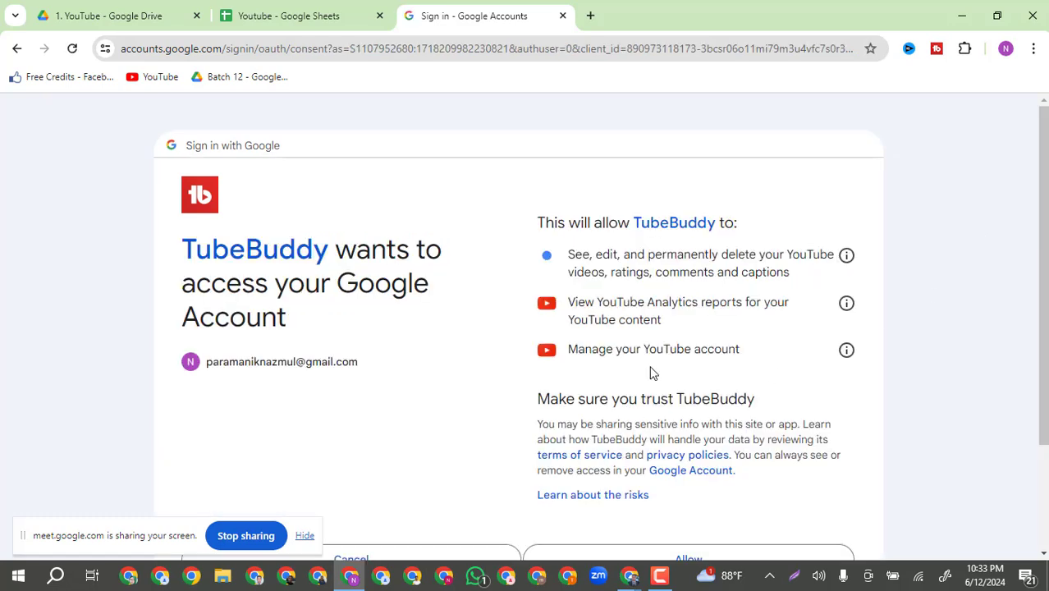
scroll(656, 361, "down", 2)
left_click(665, 418)
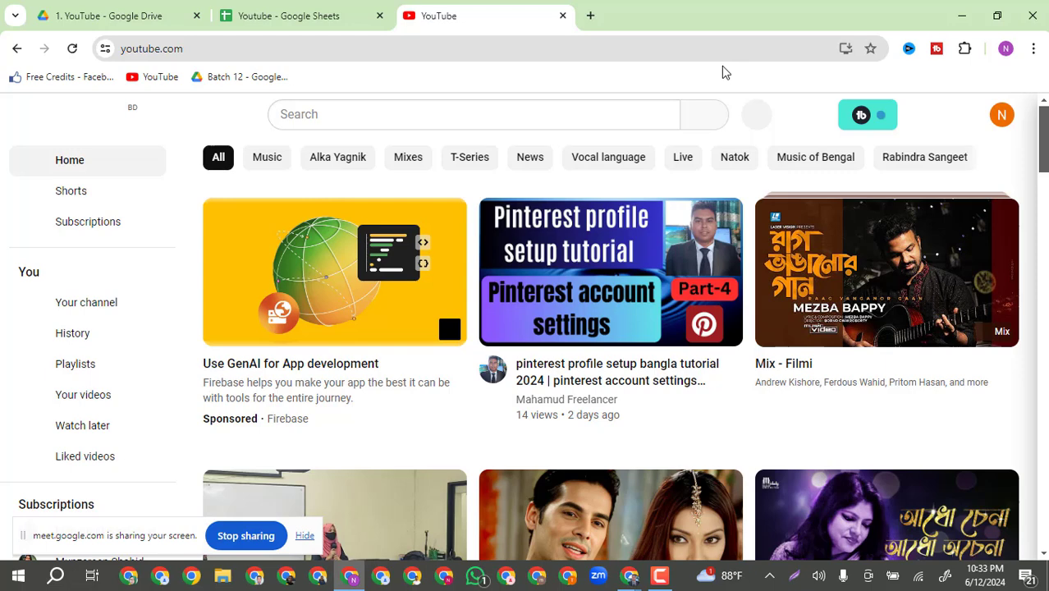
- Open the video "pinterest profile setup bangla tutorial 2024" from the YouTube home page and view its TubeBuddy SEO score breakdown
left_click(618, 282)
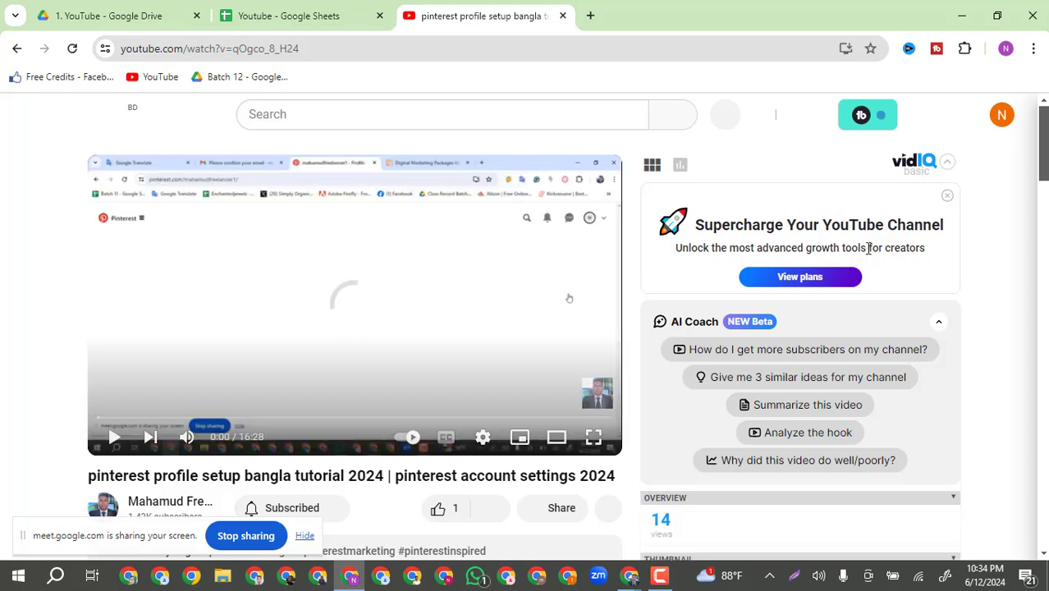
scroll(867, 263, "down", 2)
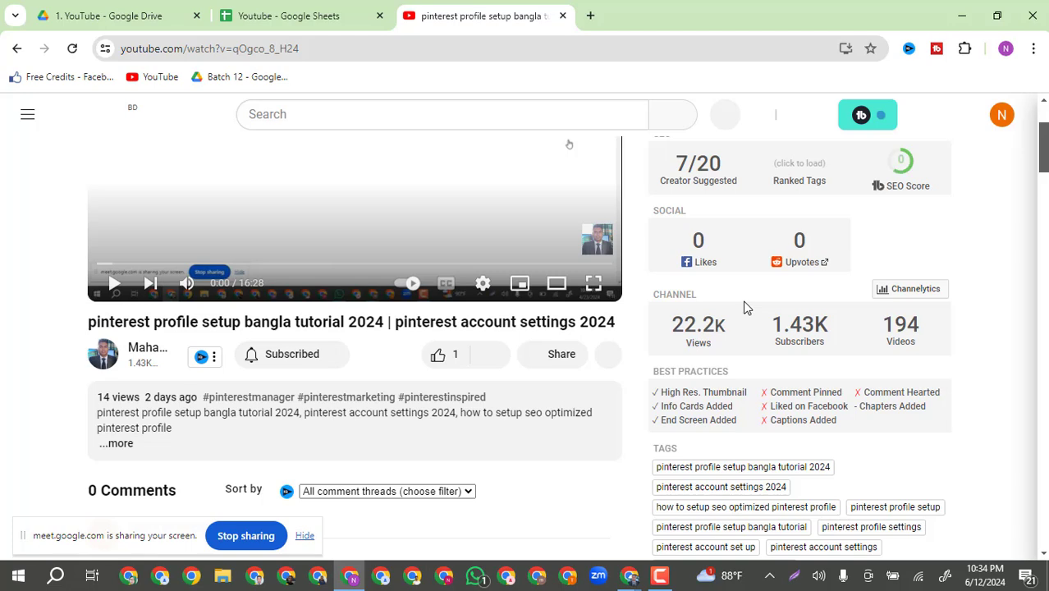
scroll(746, 307, "up", 1)
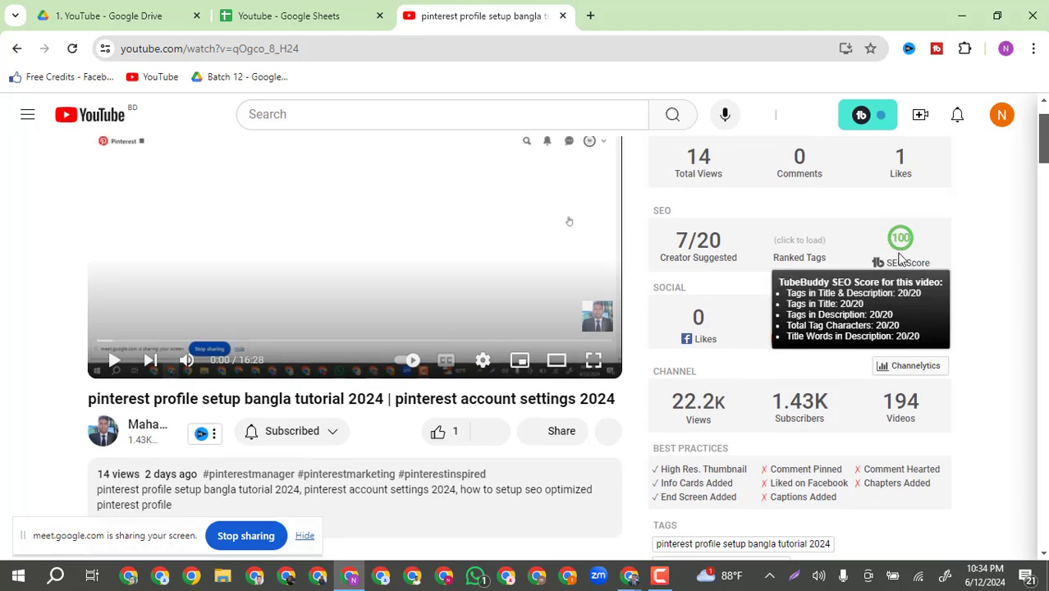
scroll(788, 244, "up", 1)
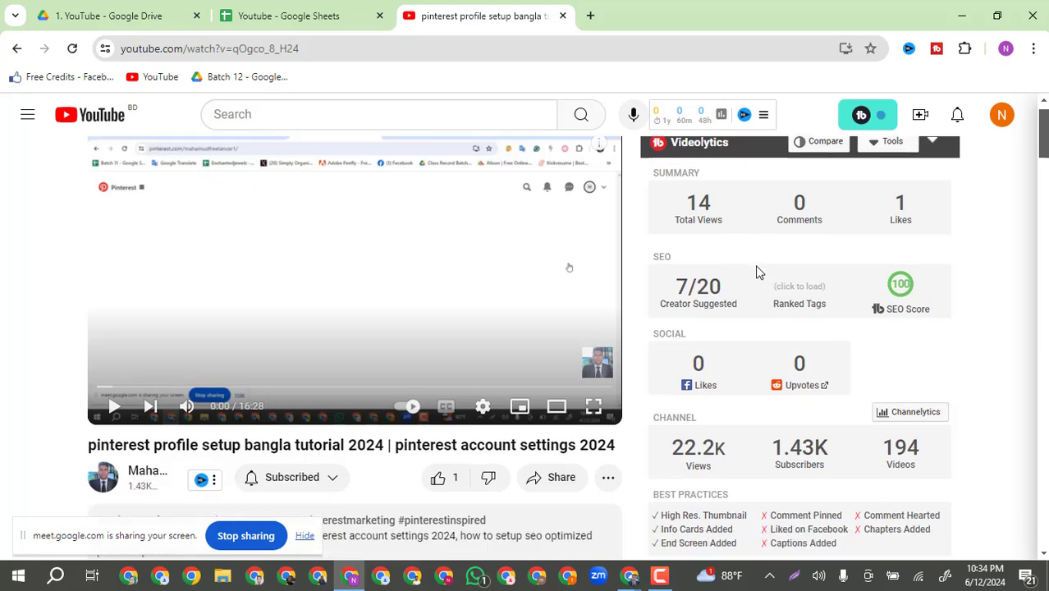
- Compare the TubeBuddy Videolytics analysis of the video with the vidIQ thumbnail, social and SEO sections below it
scroll(756, 275, "down", 2)
mouse_move(864, 194)
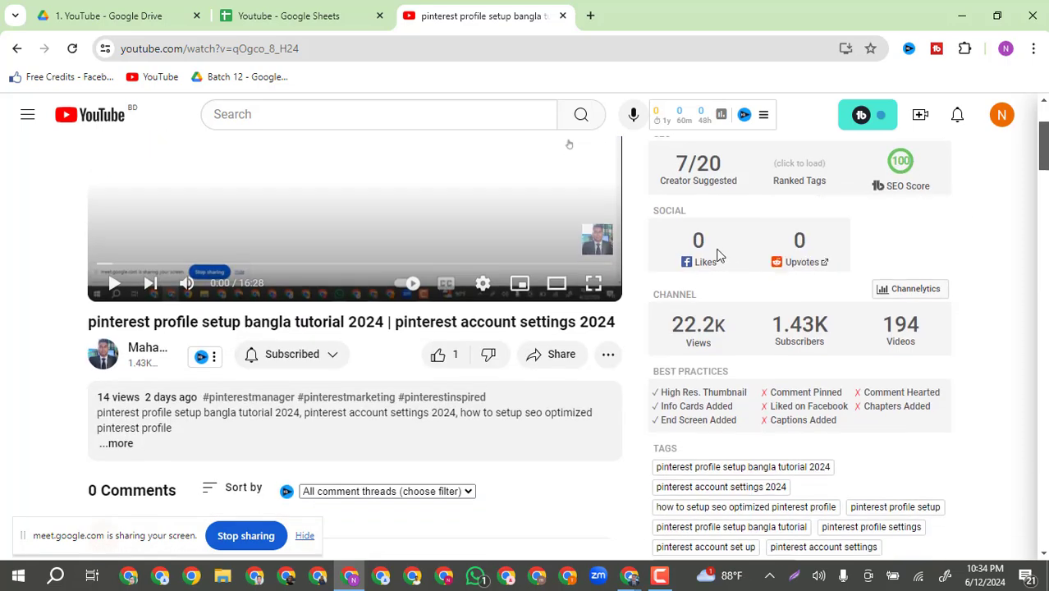
scroll(727, 271, "down", 4)
scroll(727, 287, "down", 4)
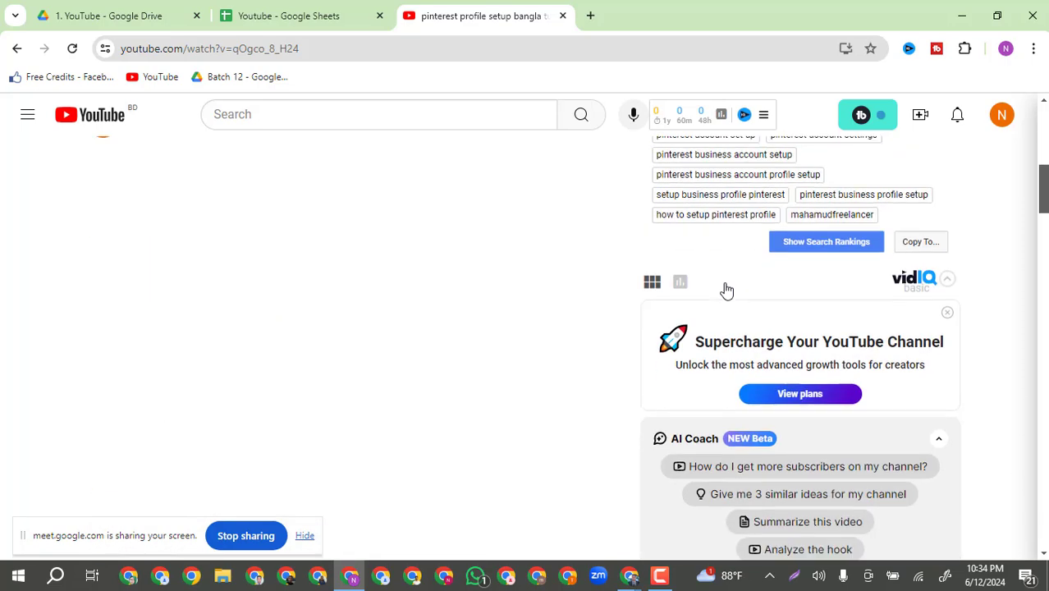
scroll(727, 288, "down", 9)
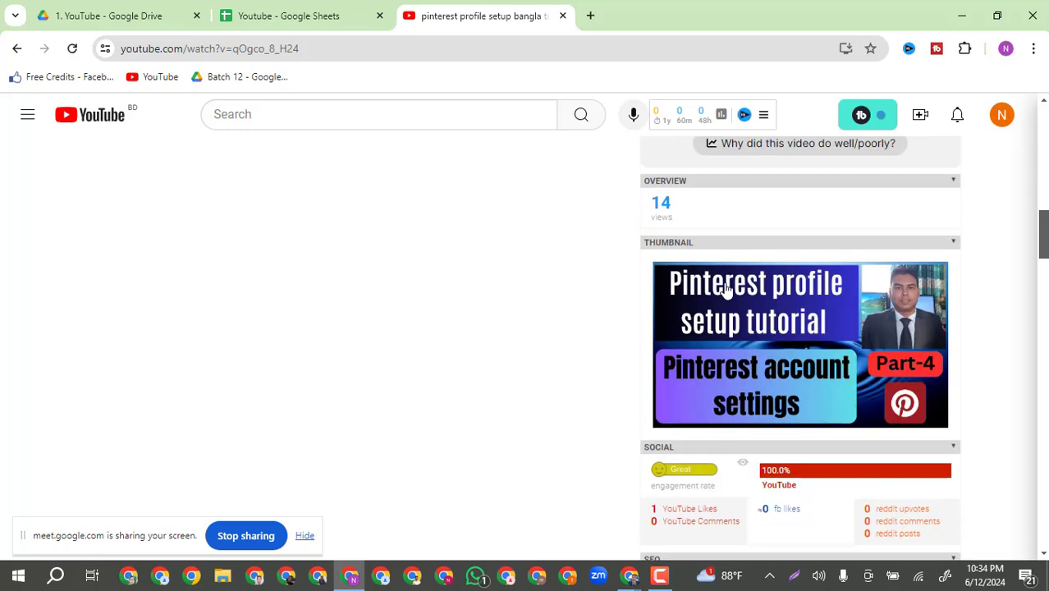
scroll(739, 283, "up", 9)
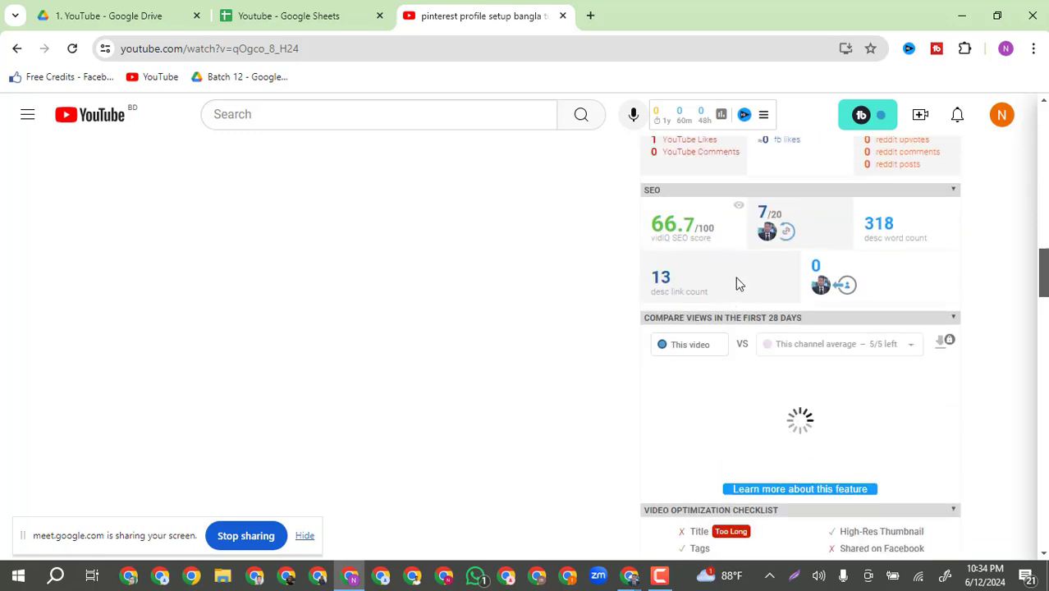
scroll(770, 289, "up", 10)
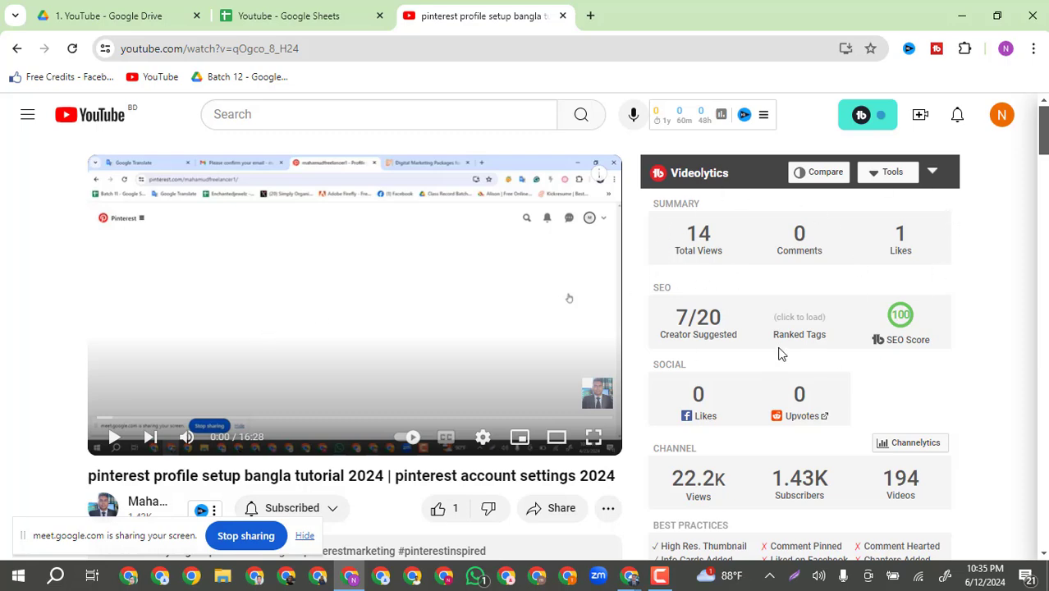
- Examine the Videolytics summary, SEO, social, channel, best practices and tags sections for the Pinterest video
scroll(826, 284, "down", 2)
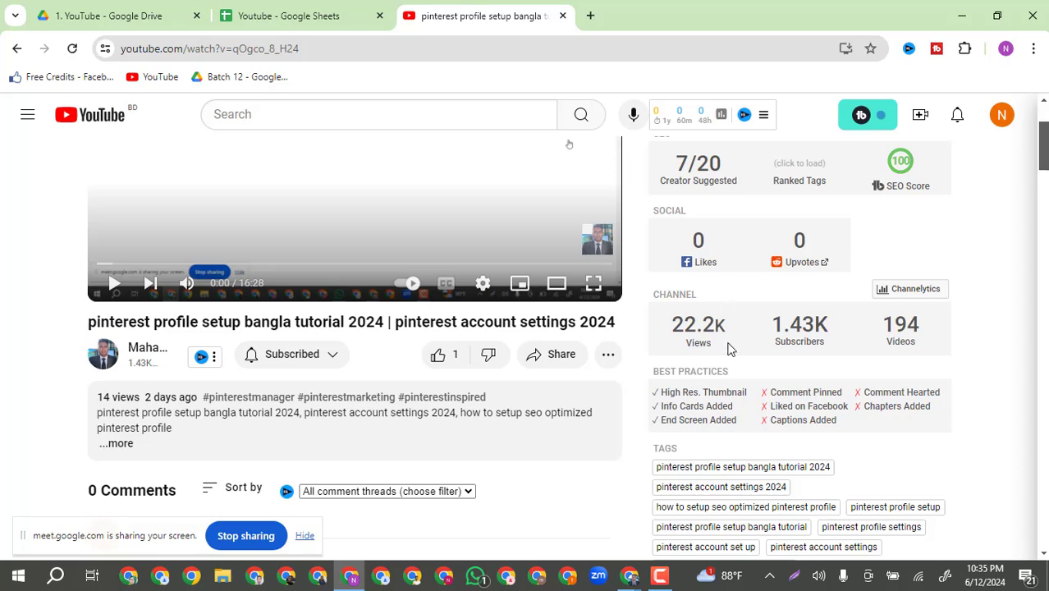
scroll(726, 345, "up", 2)
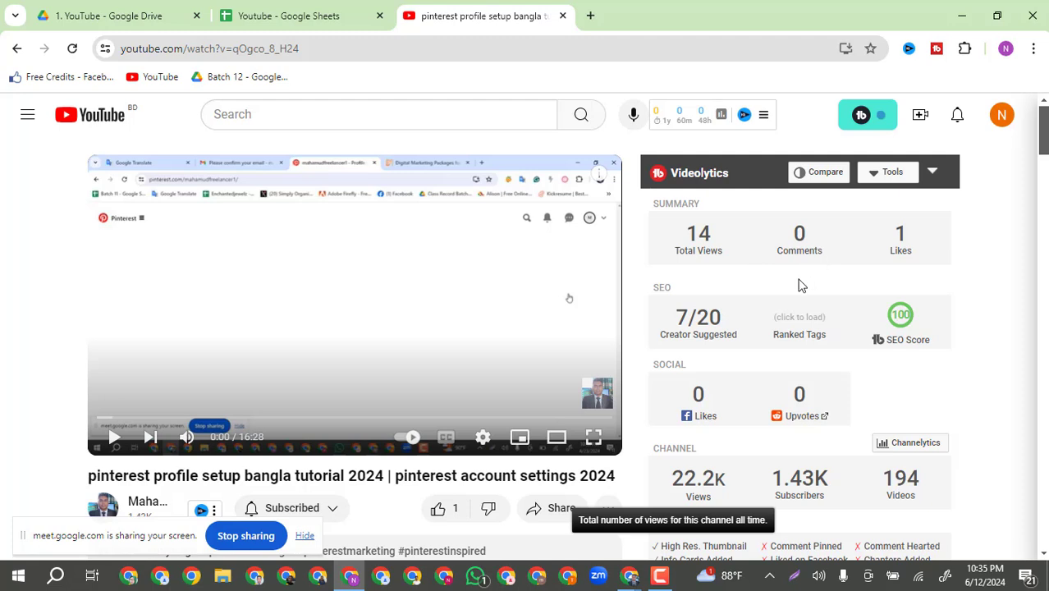
scroll(809, 292, "down", 1)
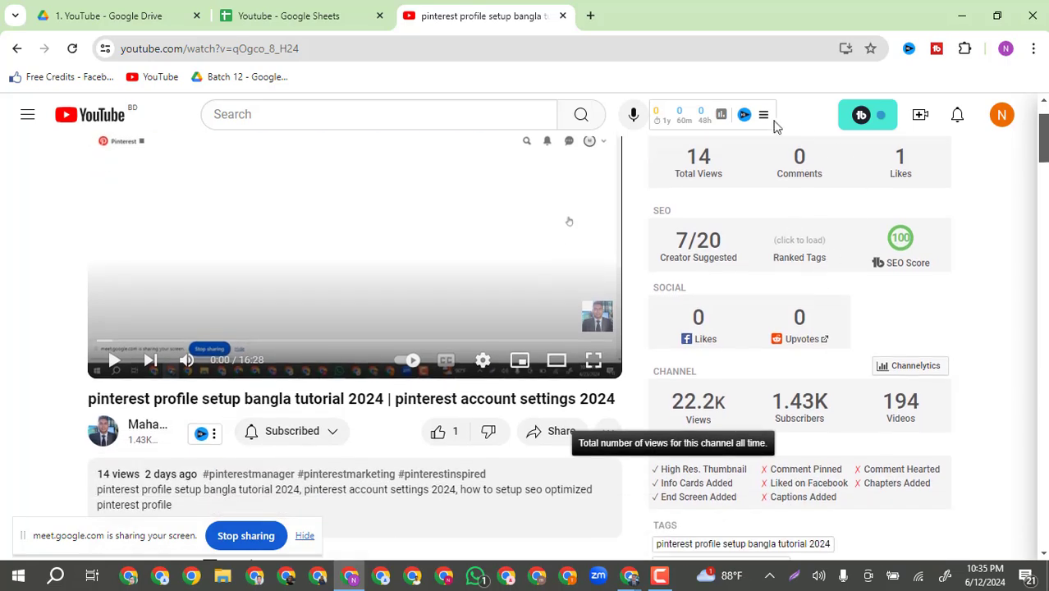
scroll(825, 296, "down", 2)
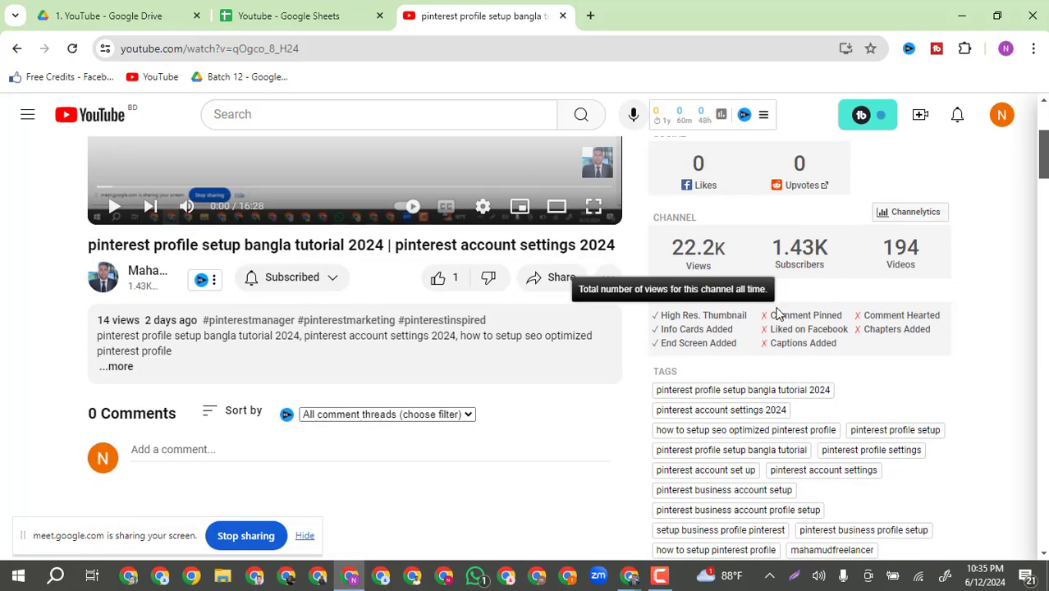
scroll(776, 314, "up", 3)
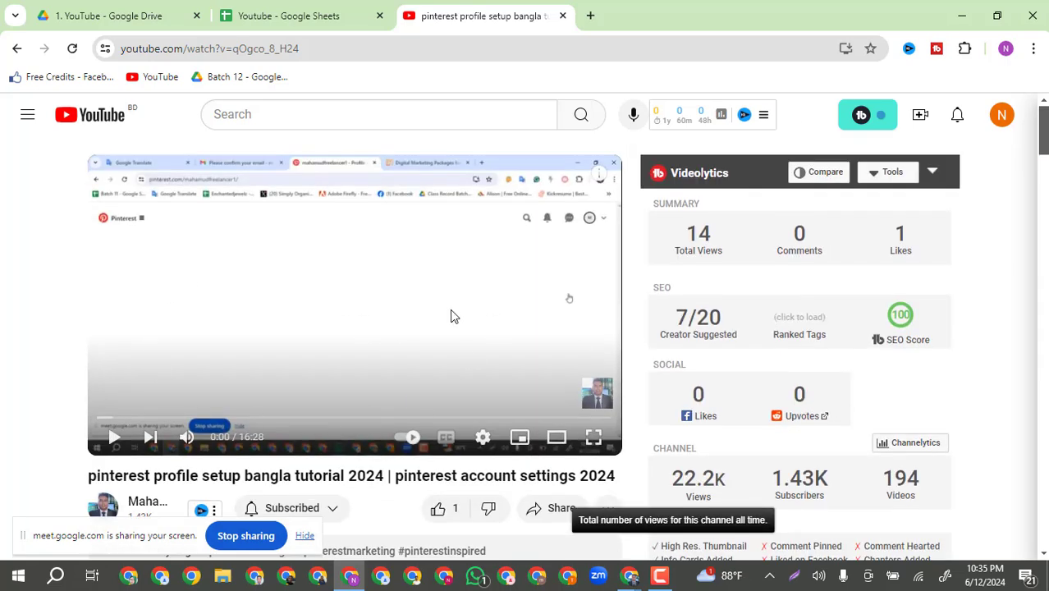
scroll(752, 283, "down", 2)
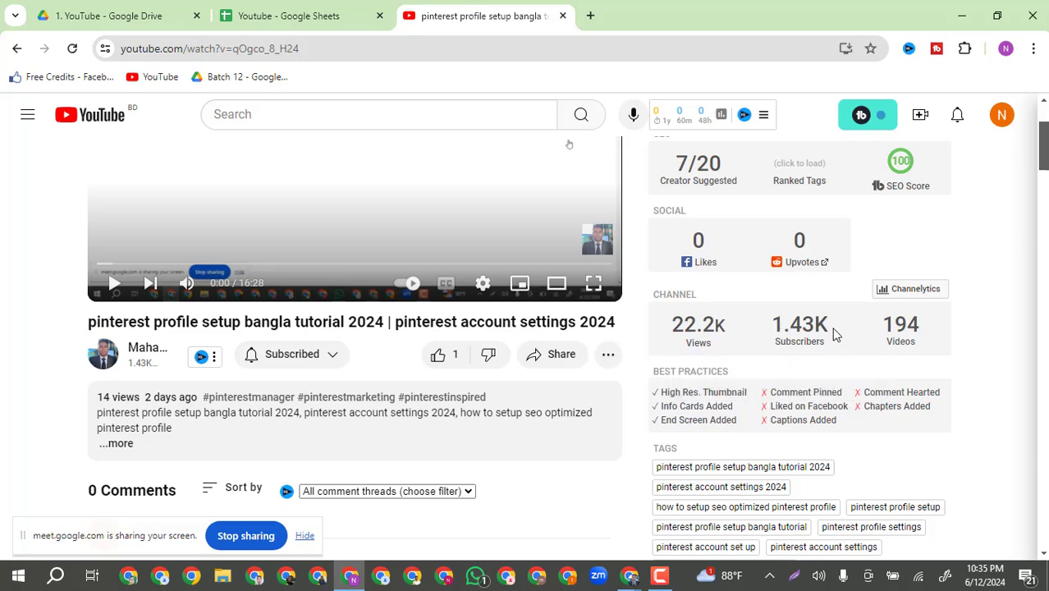
scroll(924, 337, "down", 2)
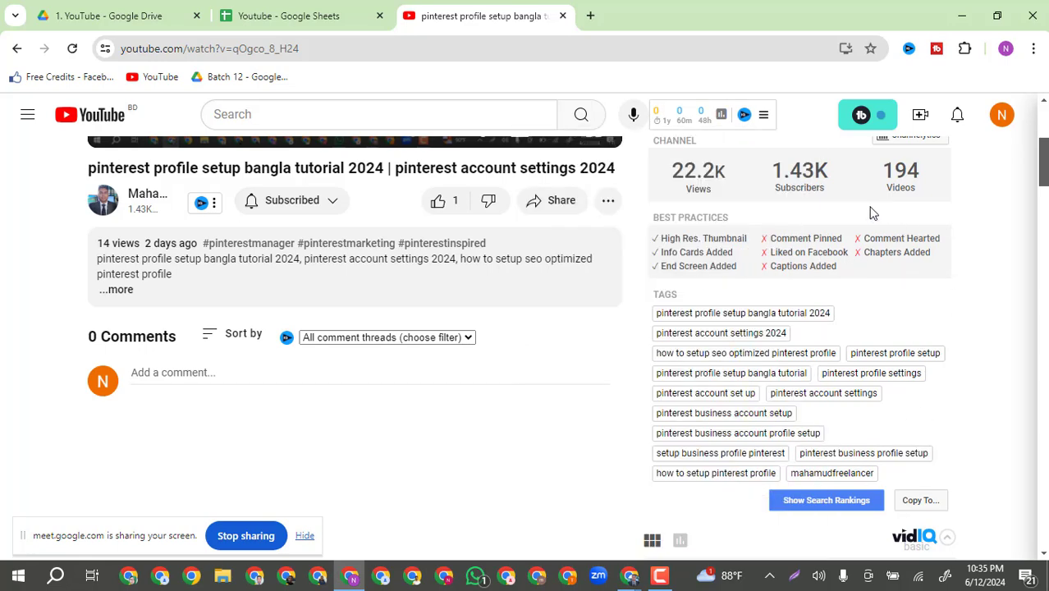
scroll(813, 265, "up", 2)
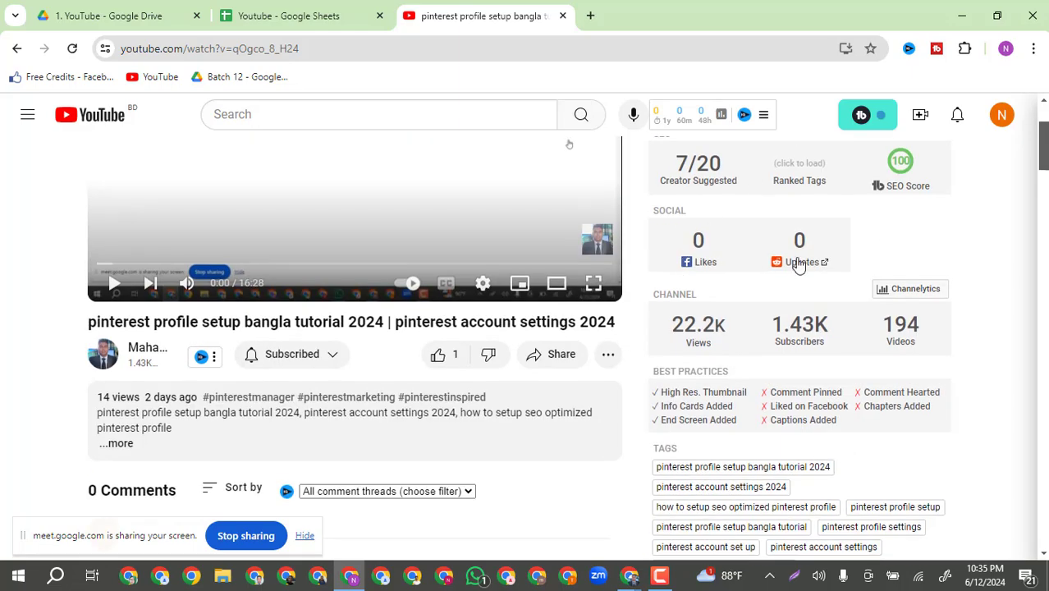